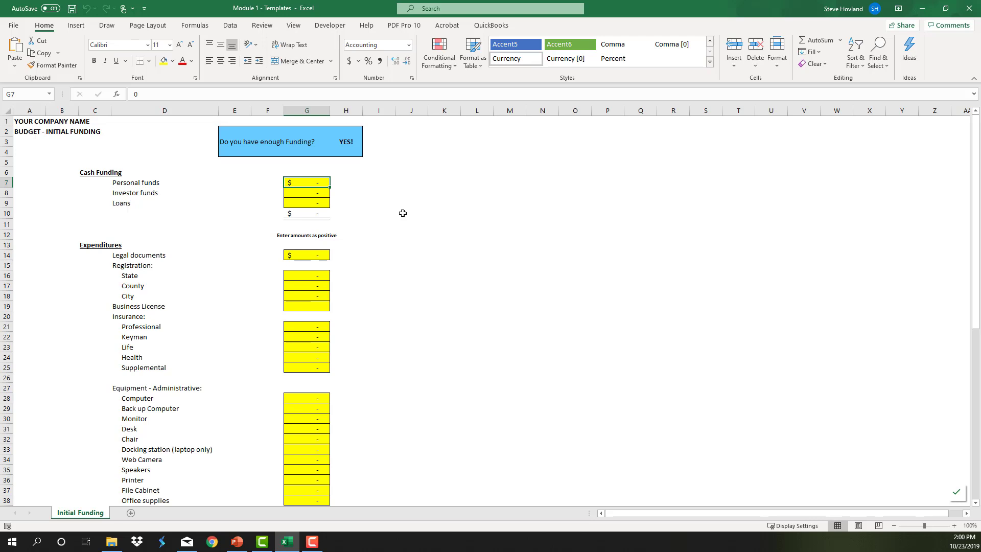
Enter 10,000 as the Personal funds amount under Cash Funding and check the enough-funding indicator.
{"action": "left_click", "coordinate": [356, 214]}
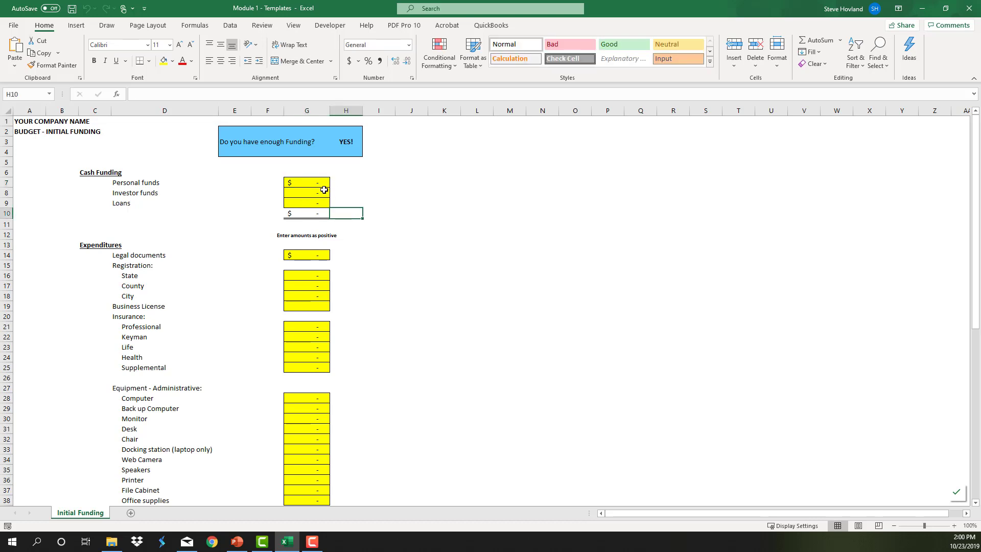
{"action": "left_click", "coordinate": [322, 185]}
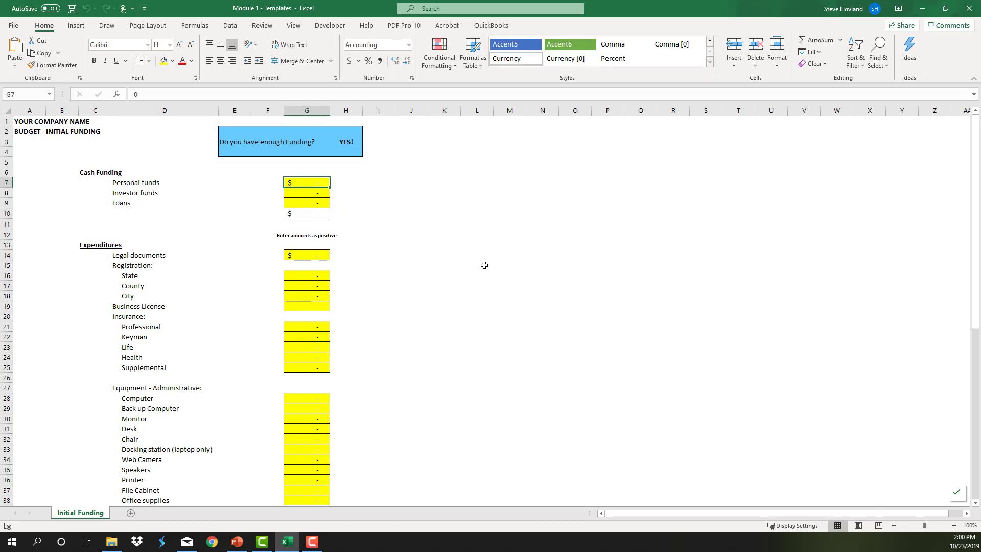
{"action": "type", "text": "10,00"}
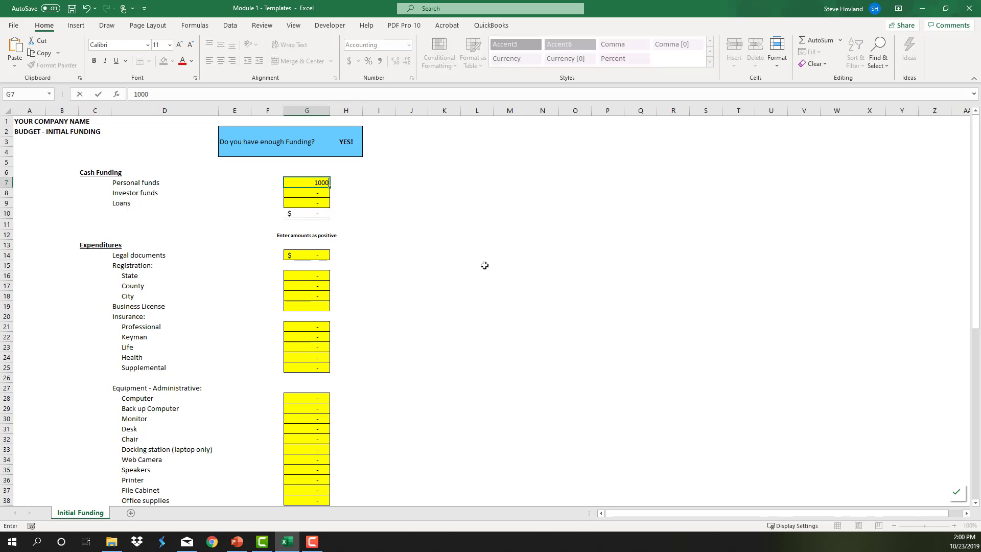
{"action": "type", "text": "0"}
{"action": "key", "text": "Return"}
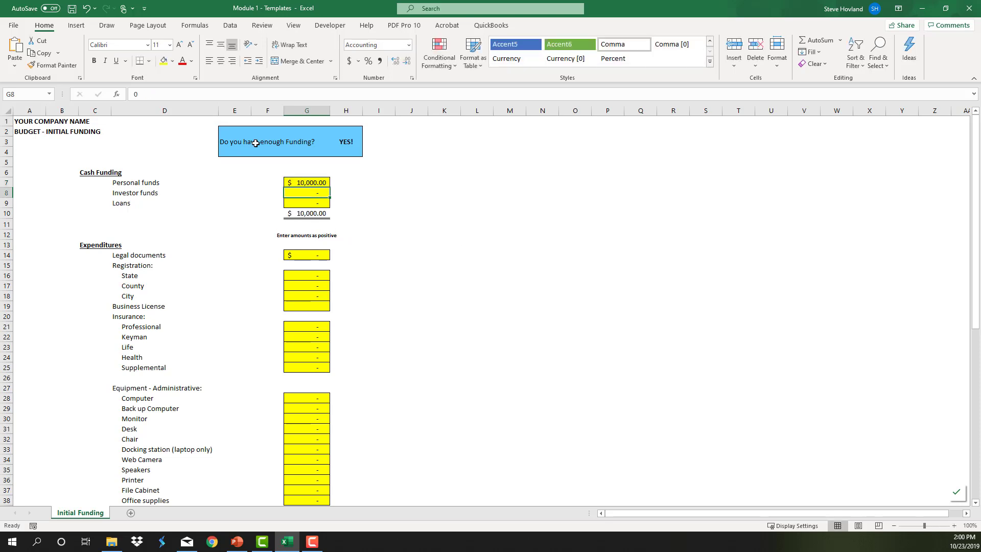
{"action": "left_click", "coordinate": [341, 140]}
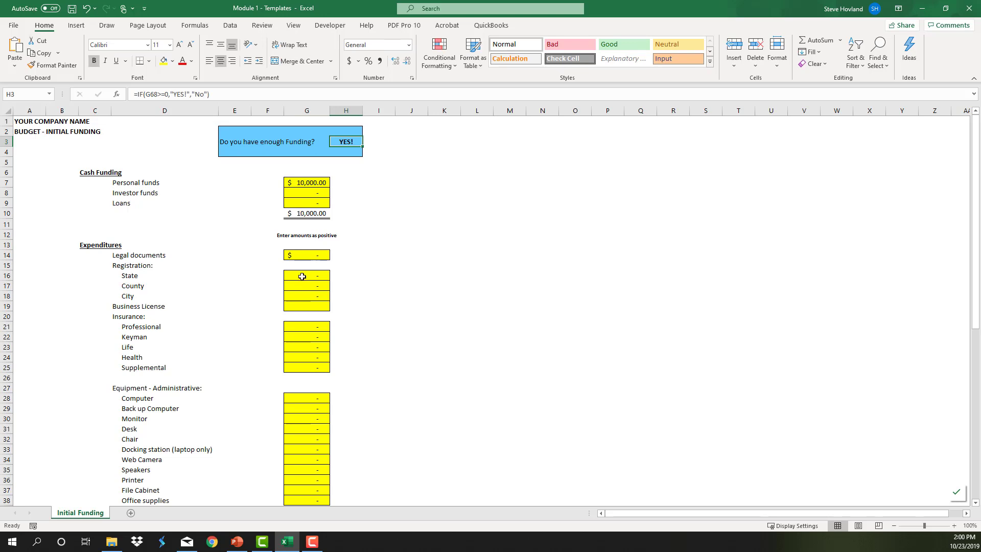
Enter 11,000 as the Computer cost under Equipment - Administrative in the Expenditures section.
{"action": "left_click", "coordinate": [309, 255]}
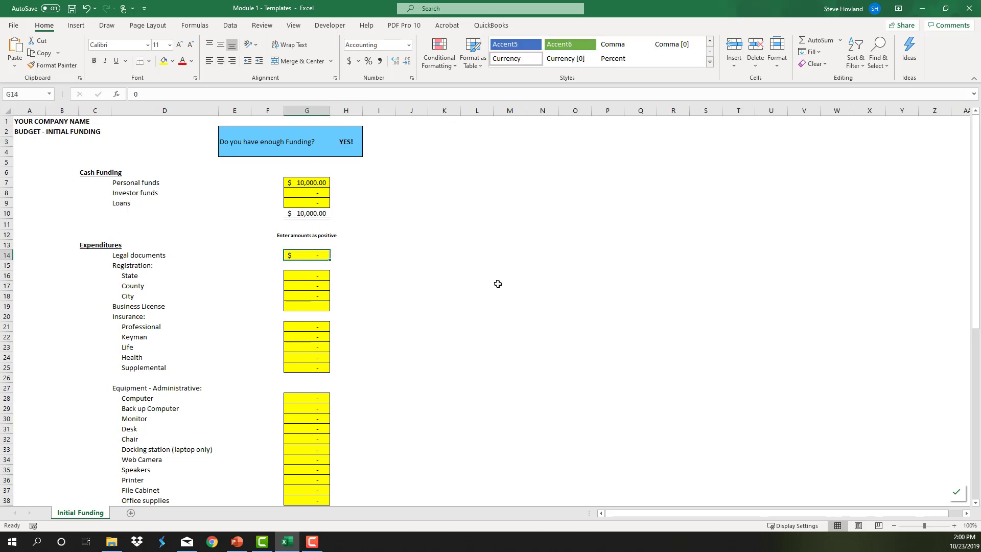
{"action": "key", "text": "Down"}
{"action": "key", "text": "Down"}
{"action": "key", "text": "Down"}
{"action": "key", "text": "Down"}
{"action": "key", "text": "Down"}
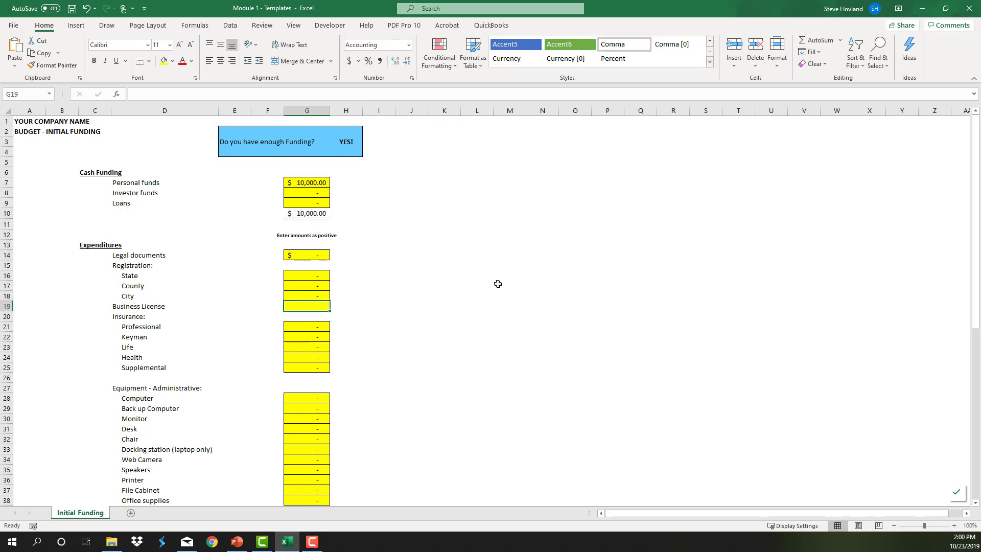
{"action": "key", "text": "Down"}
{"action": "key", "text": "Down"}
{"action": "key", "text": "Down"}
{"action": "key", "text": "Down"}
{"action": "key", "text": "Down"}
{"action": "key", "text": "Down"}
{"action": "key", "text": "Down"}
{"action": "key", "text": "Down"}
{"action": "key", "text": "Down"}
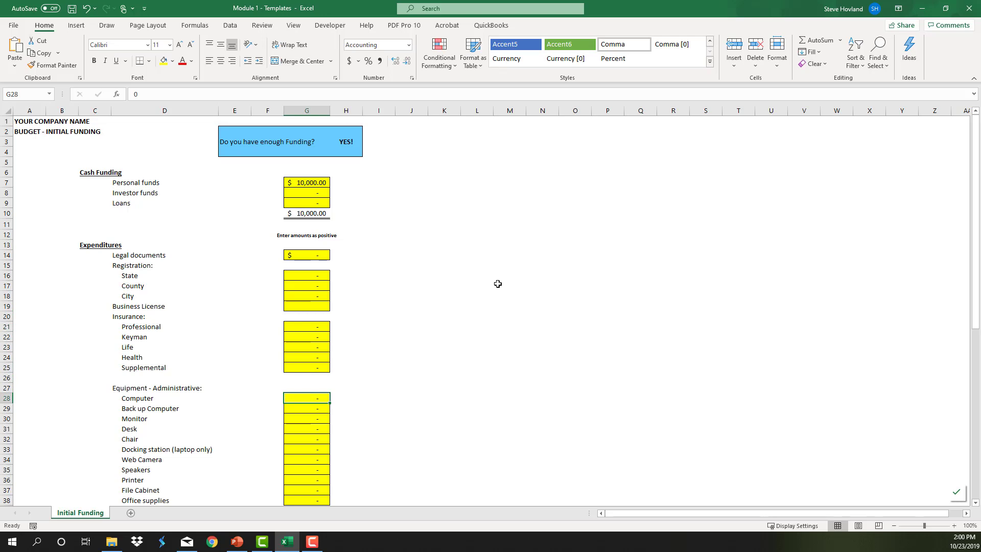
{"action": "type", "text": "11,"}
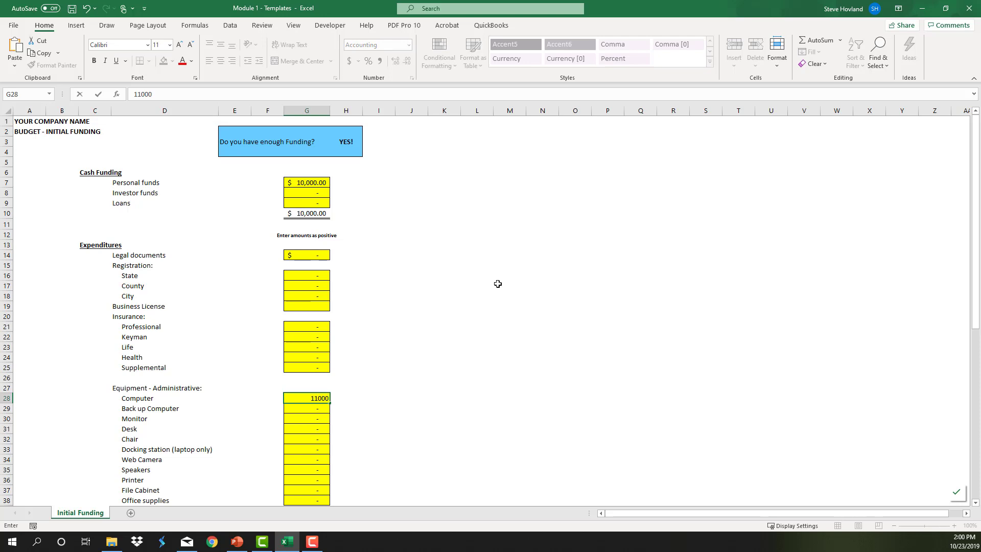
{"action": "type", "text": "000"}
{"action": "key", "text": "Return"}
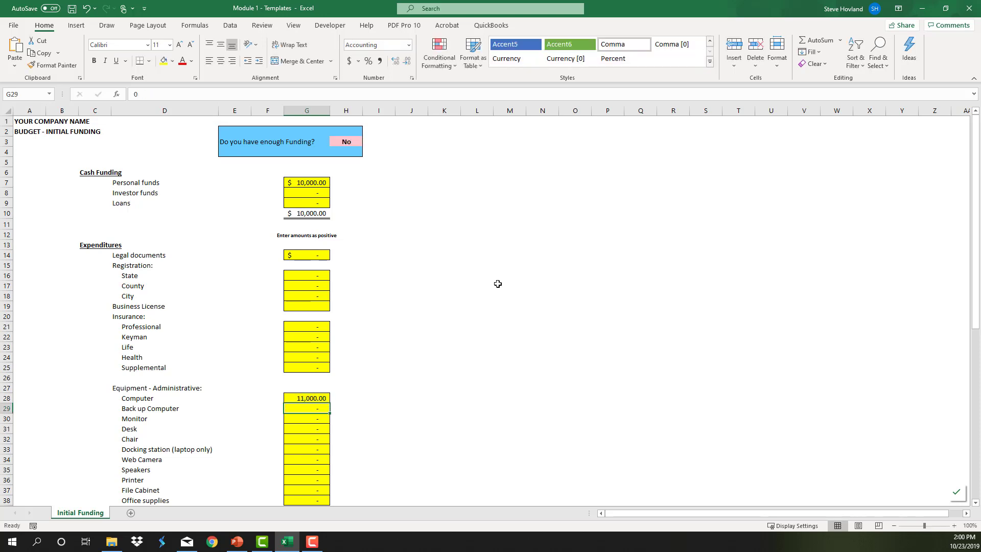
Examine the enough-funding indicator at the top of the sheet and the cash balance formula below Total Expenditures.
{"action": "left_click", "coordinate": [352, 143]}
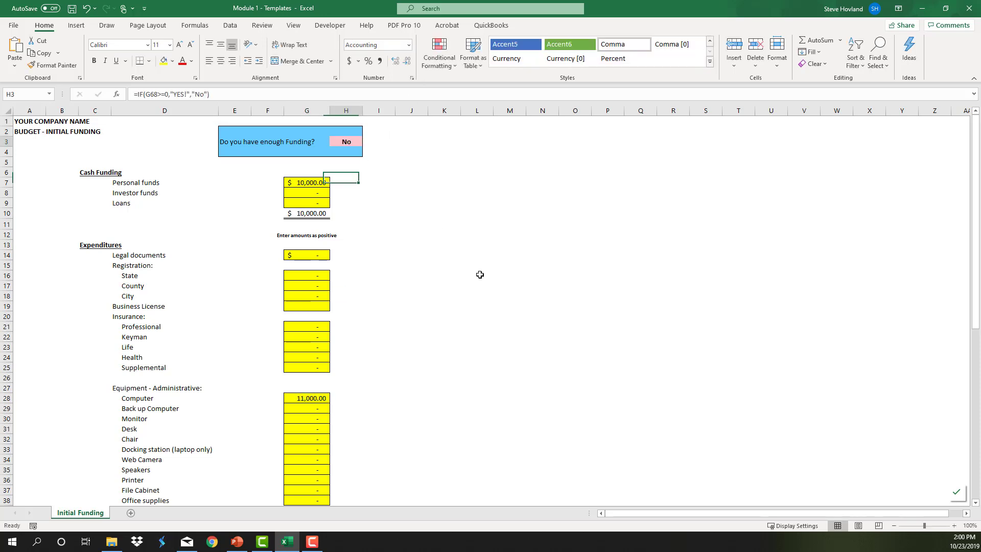
{"action": "left_click", "coordinate": [338, 185]}
{"action": "left_click", "coordinate": [347, 400]}
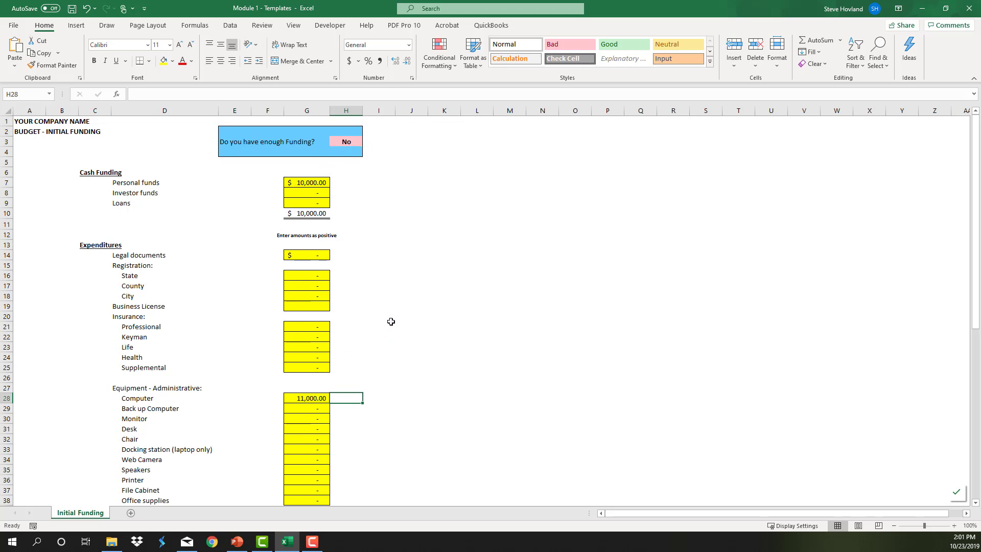
{"action": "scroll", "coordinate": [391, 321], "scroll_direction": "down", "scroll_amount": 12}
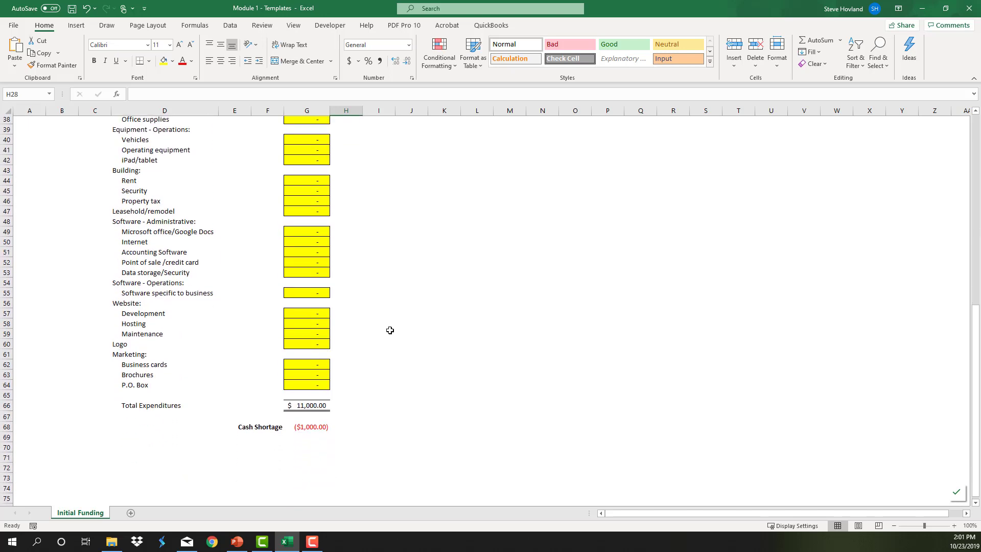
{"action": "scroll", "coordinate": [390, 329], "scroll_direction": "down", "scroll_amount": 2}
{"action": "left_click", "coordinate": [378, 315]}
{"action": "left_click", "coordinate": [378, 388]}
{"action": "left_click", "coordinate": [306, 377]}
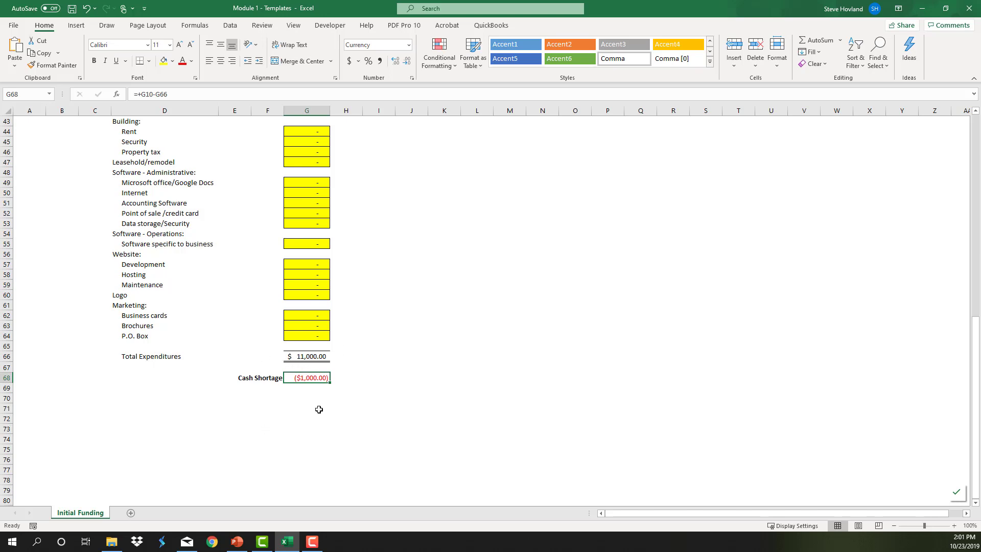
Change the Computer cost under Equipment - Administrative to 9,000.
{"action": "scroll", "coordinate": [387, 370], "scroll_direction": "up", "scroll_amount": 9}
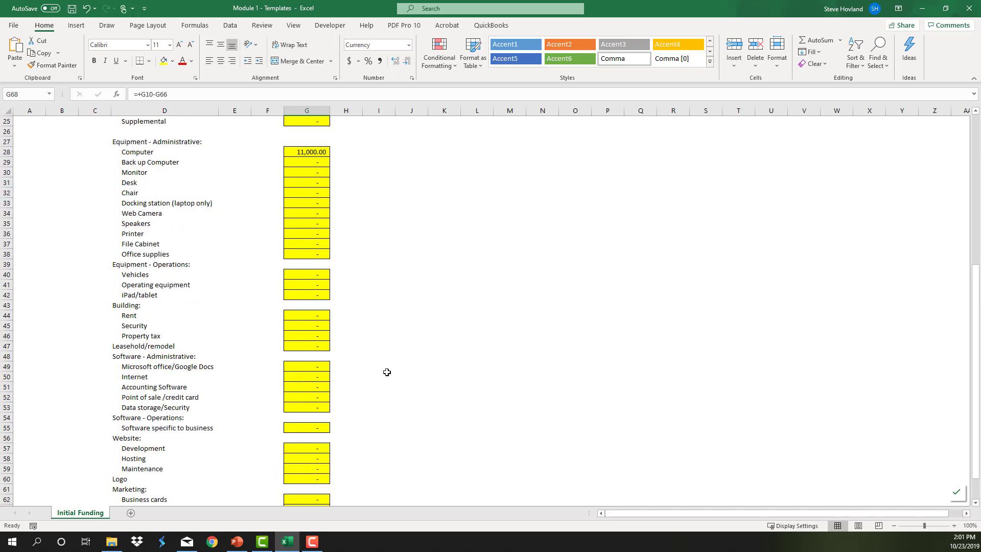
{"action": "left_click", "coordinate": [323, 245]}
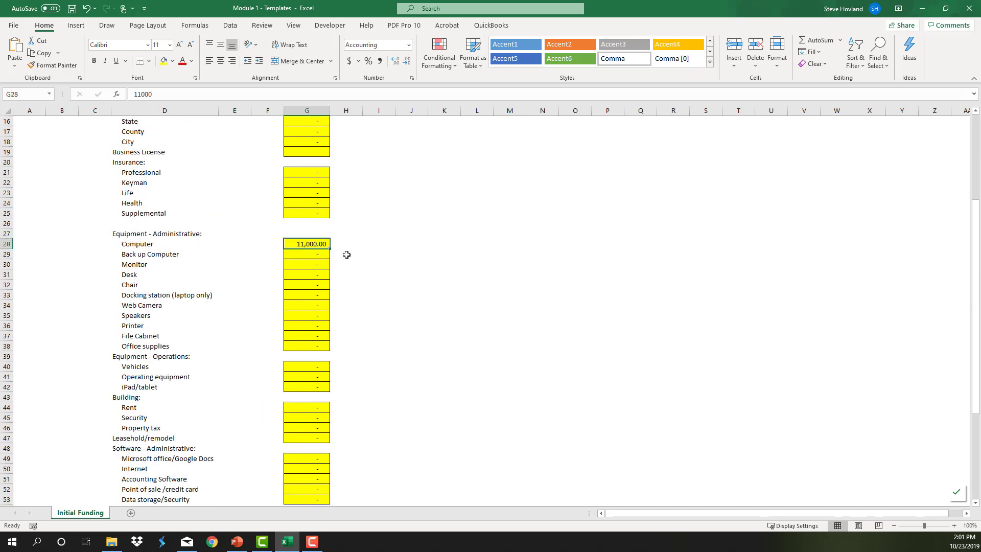
{"action": "type", "text": "9000"}
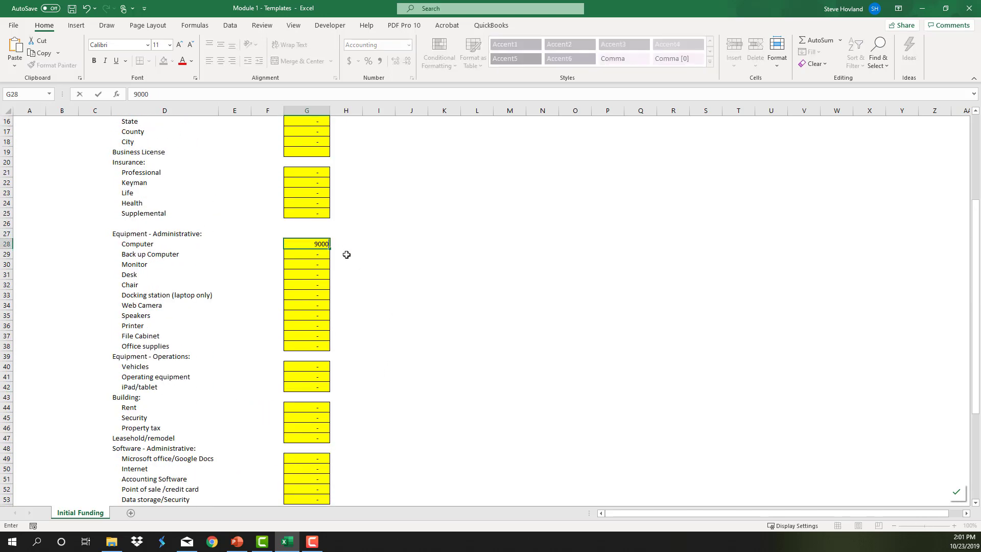
{"action": "key", "text": "Return"}
Compare the Personal funds and Computer amounts with the funding indicator and the cash balance below Total Expenditures.
{"action": "scroll", "coordinate": [346, 254], "scroll_direction": "up", "scroll_amount": 5}
{"action": "left_click", "coordinate": [306, 182]}
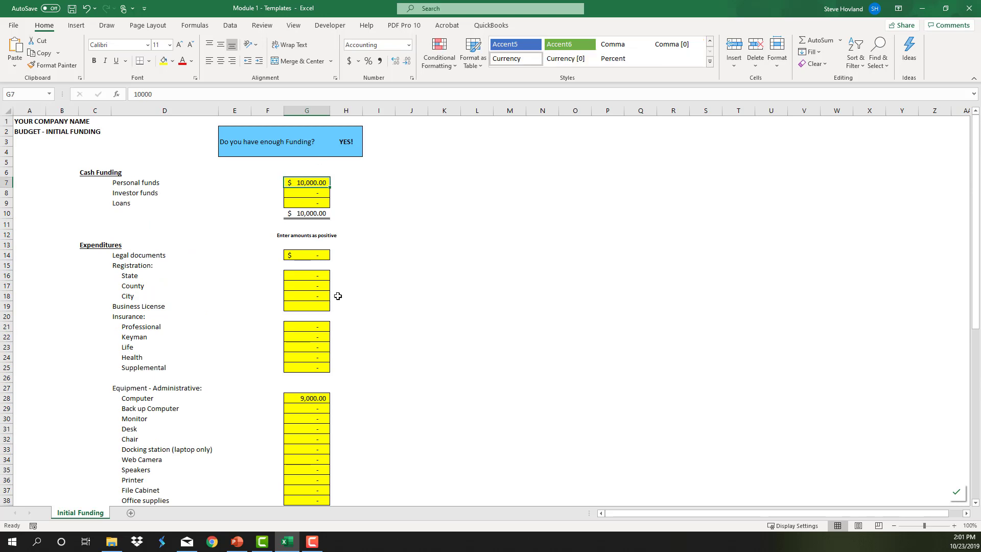
{"action": "left_click", "coordinate": [323, 398]}
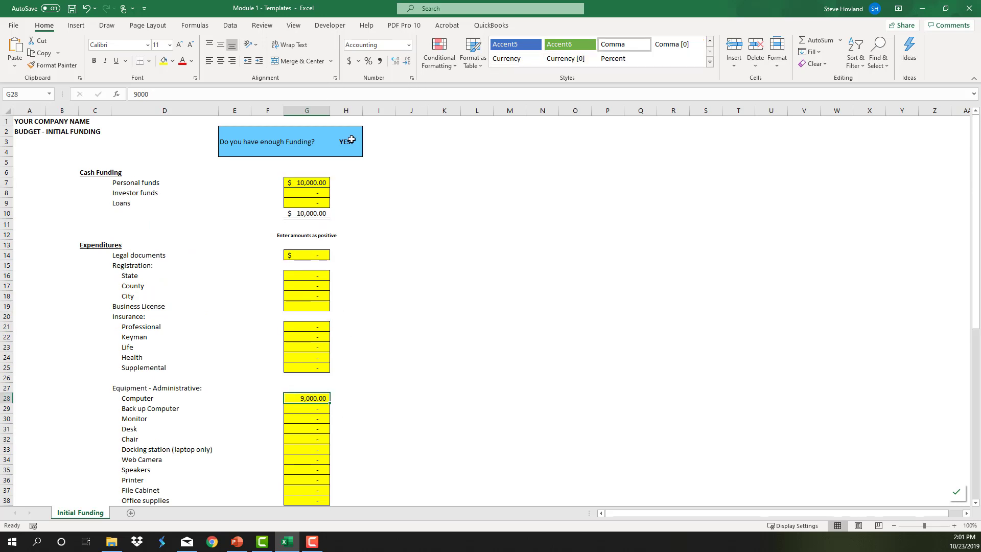
{"action": "scroll", "coordinate": [358, 276], "scroll_direction": "down", "scroll_amount": 13}
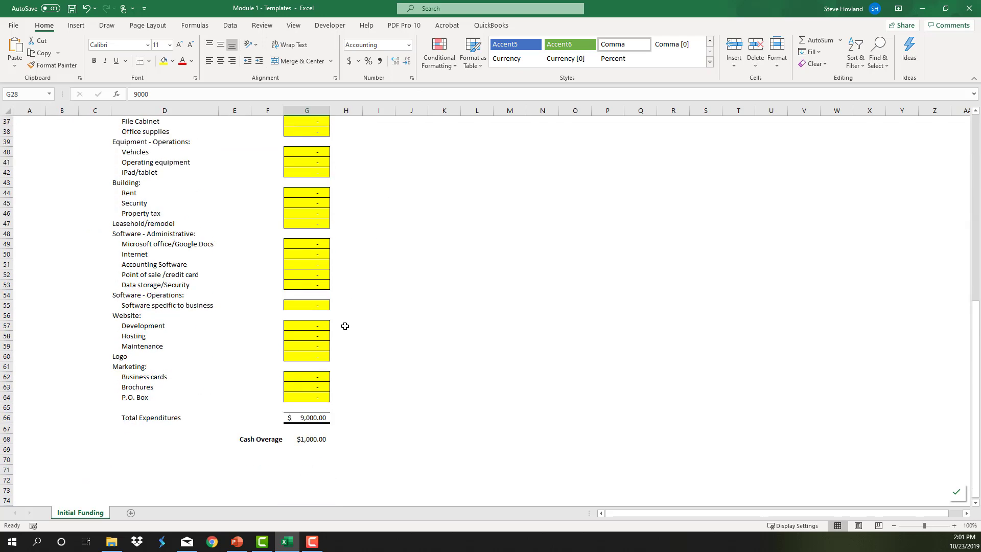
{"action": "left_click", "coordinate": [256, 410]}
{"action": "left_click", "coordinate": [339, 430]}
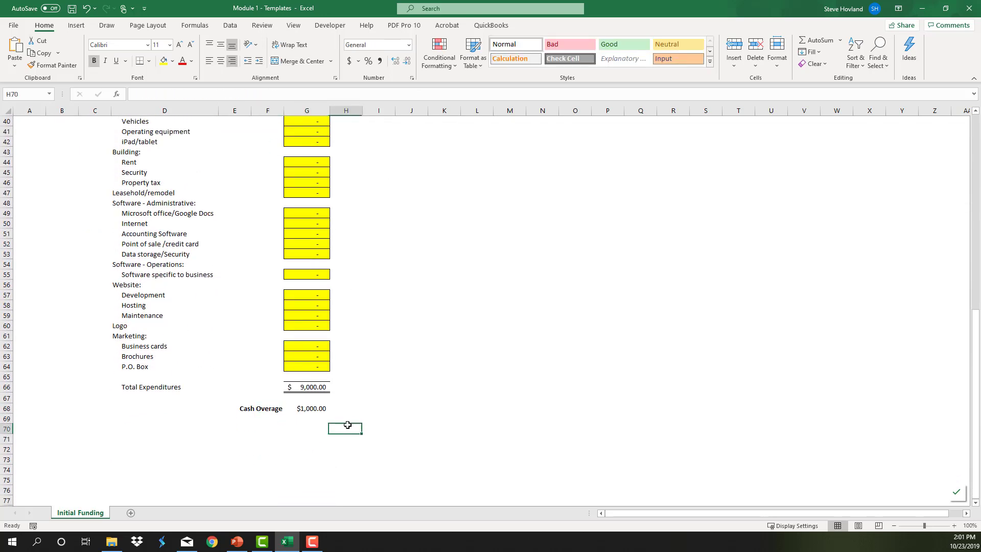
Try a cost of 3,000 for Brochures under Marketing, check the cash balance, and undo the entry.
{"action": "left_click", "coordinate": [309, 357]}
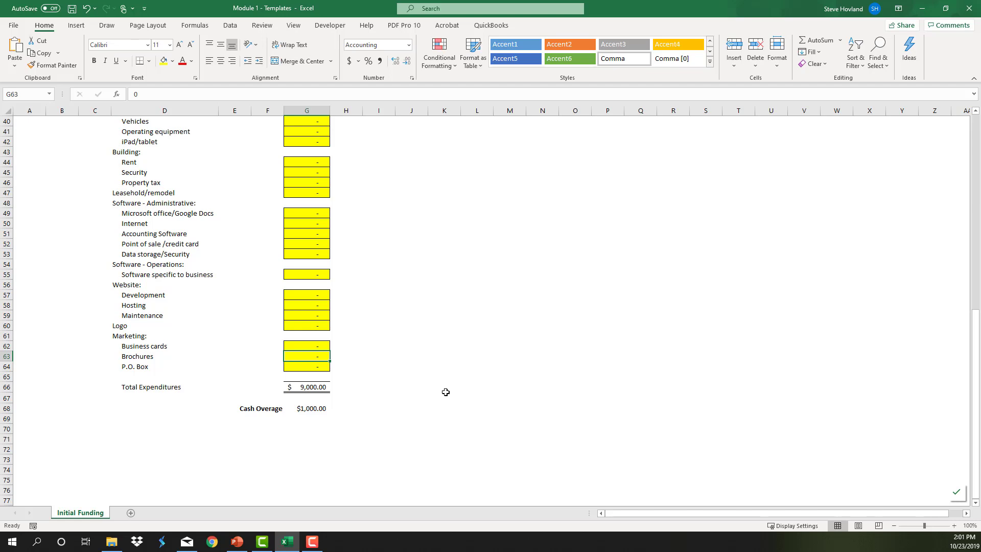
{"action": "type", "text": "3,00"}
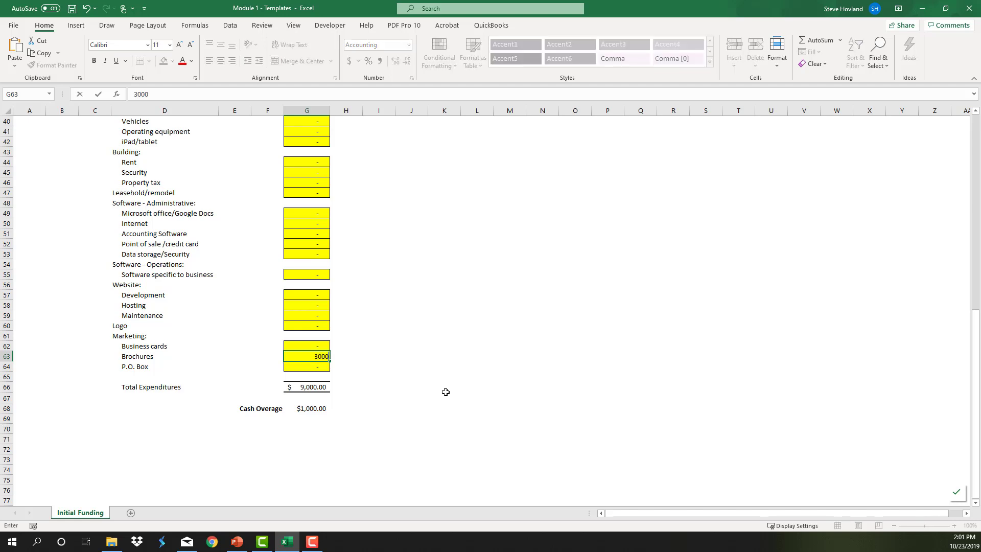
{"action": "type", "text": "0"}
{"action": "key", "text": "Return"}
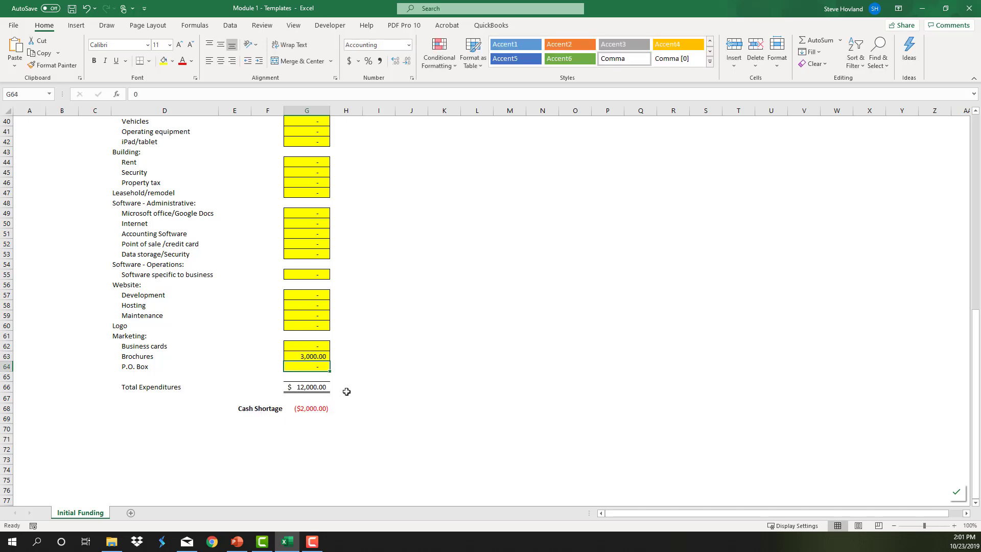
{"action": "key", "text": "ctrl+z"}
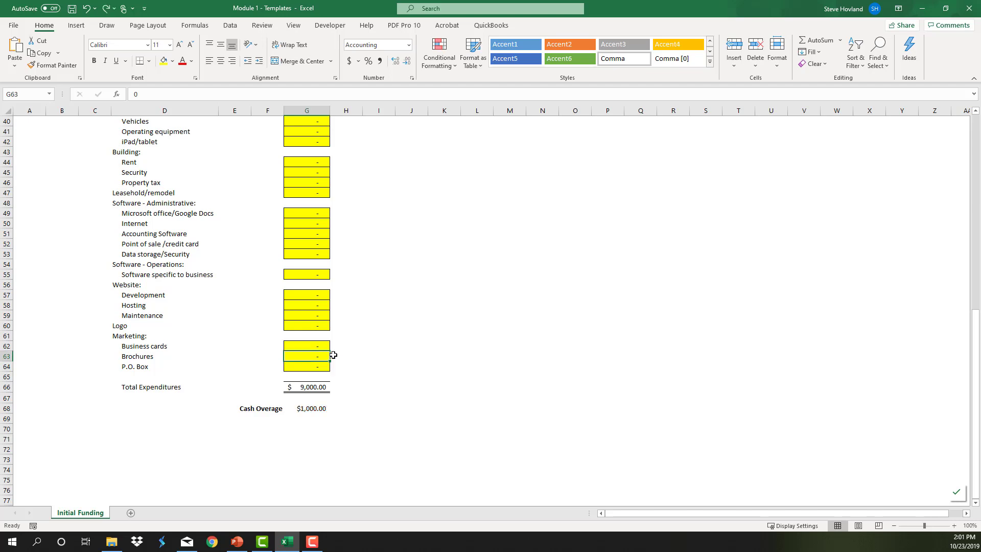
Reset the Computer cost and the Personal funds amount to 0.
{"action": "scroll", "coordinate": [387, 366], "scroll_direction": "up", "scroll_amount": 13}
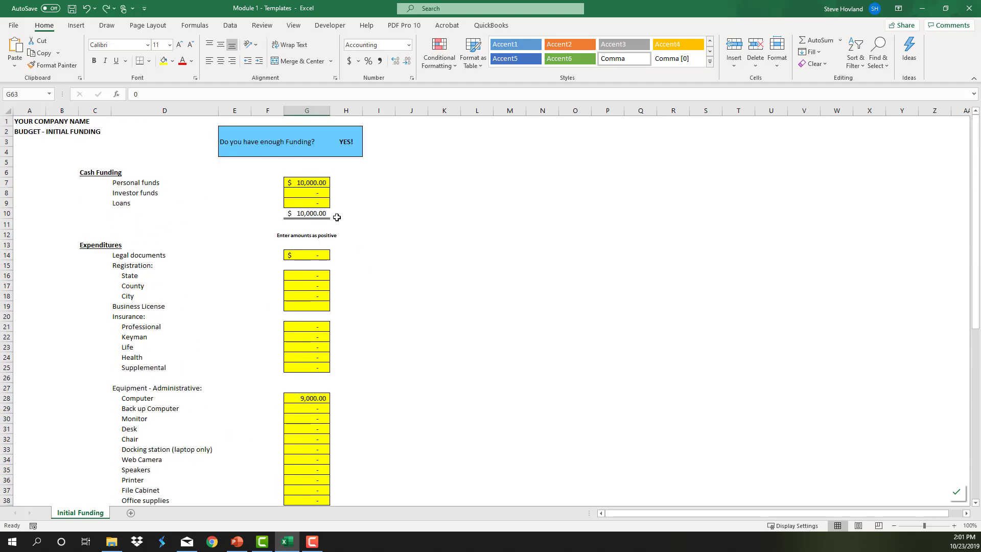
{"action": "left_click", "coordinate": [313, 398]}
{"action": "key", "text": "Delete"}
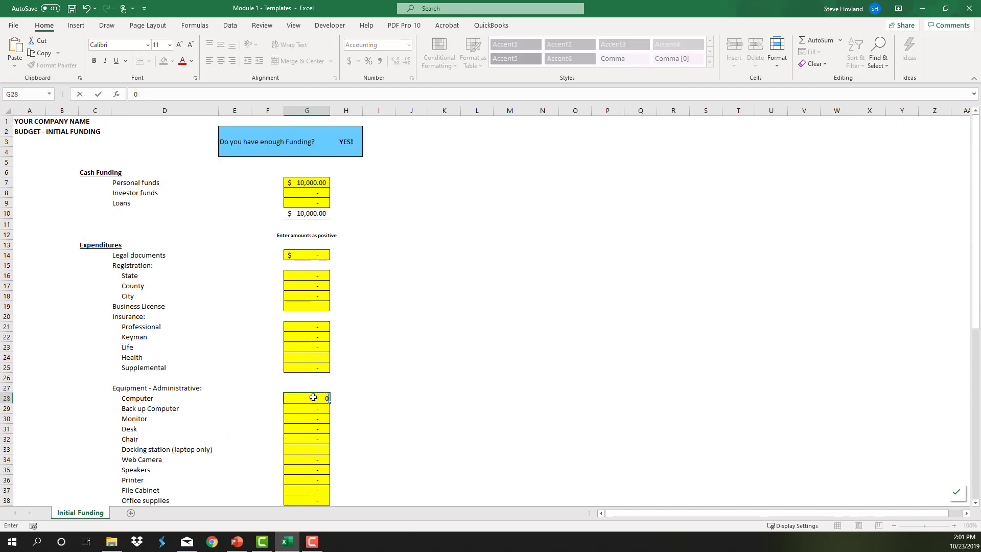
{"action": "left_click", "coordinate": [380, 406]}
{"action": "left_click", "coordinate": [318, 181]}
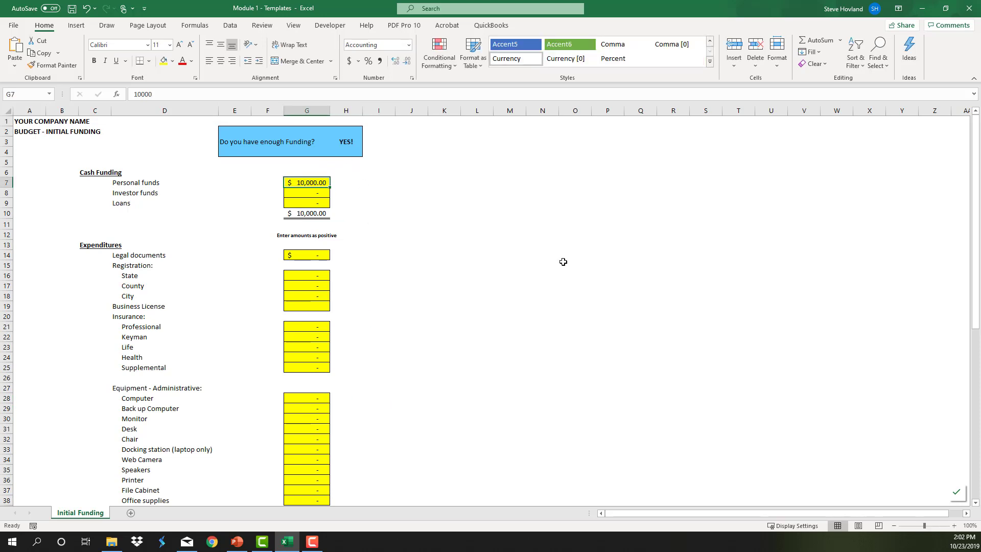
{"action": "type", "text": "0"}
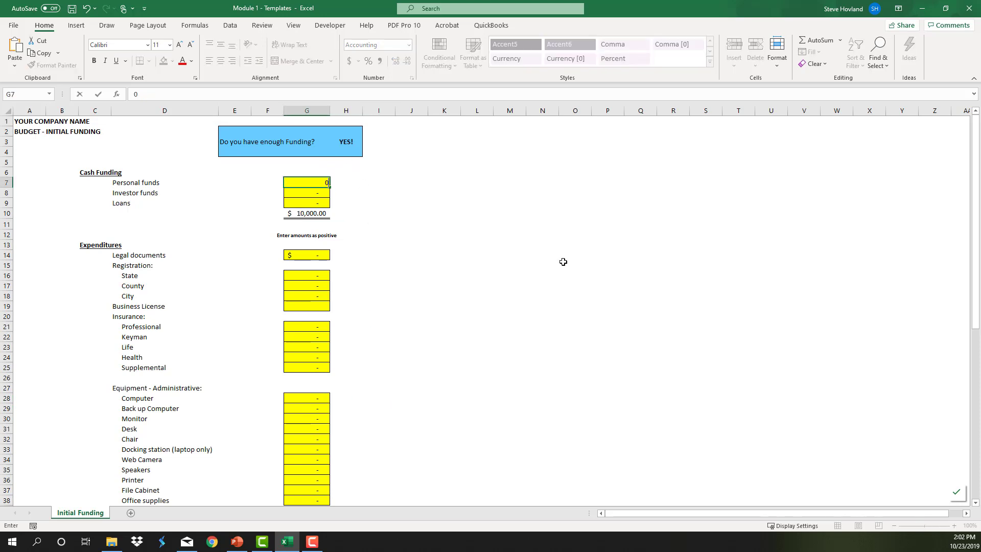
{"action": "key", "text": "Return"}
Enter 250 as the Legal documents cost under Expenditures.
{"action": "left_click", "coordinate": [298, 259]}
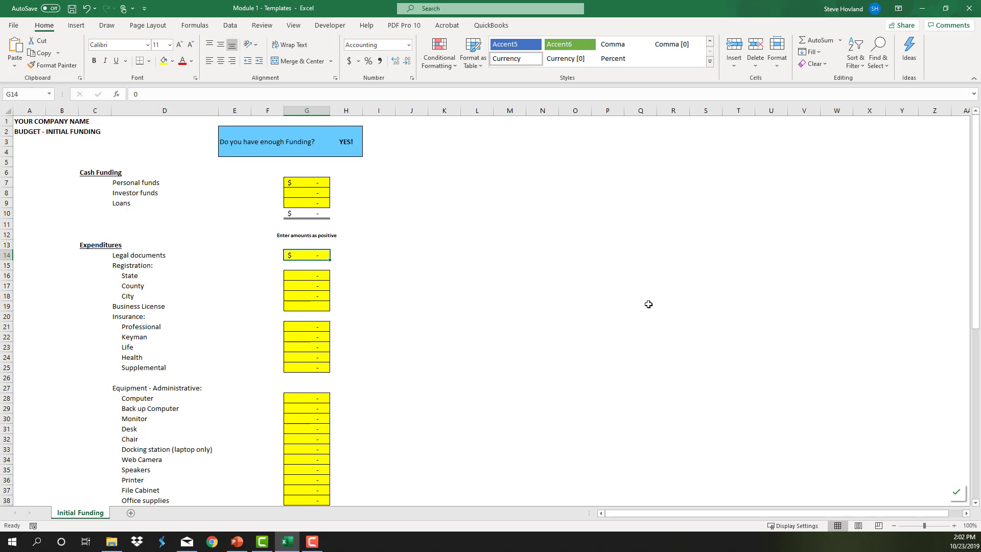
{"action": "type", "text": "250"}
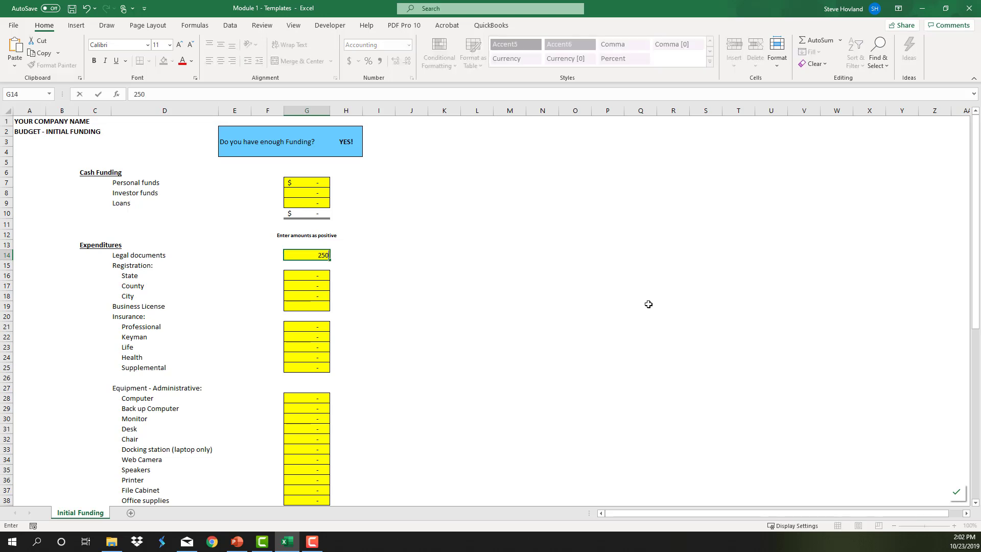
{"action": "key", "text": "Return"}
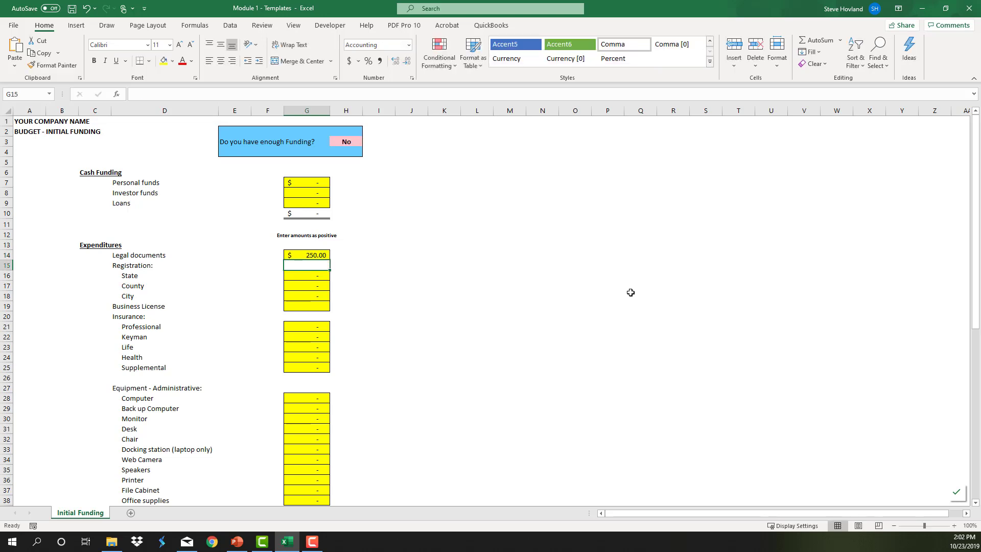
Enter 10 for each of the State, County and City registration costs.
{"action": "left_click", "coordinate": [303, 278]}
{"action": "type", "text": "10"}
{"action": "key", "text": "Return"}
{"action": "type", "text": "10"}
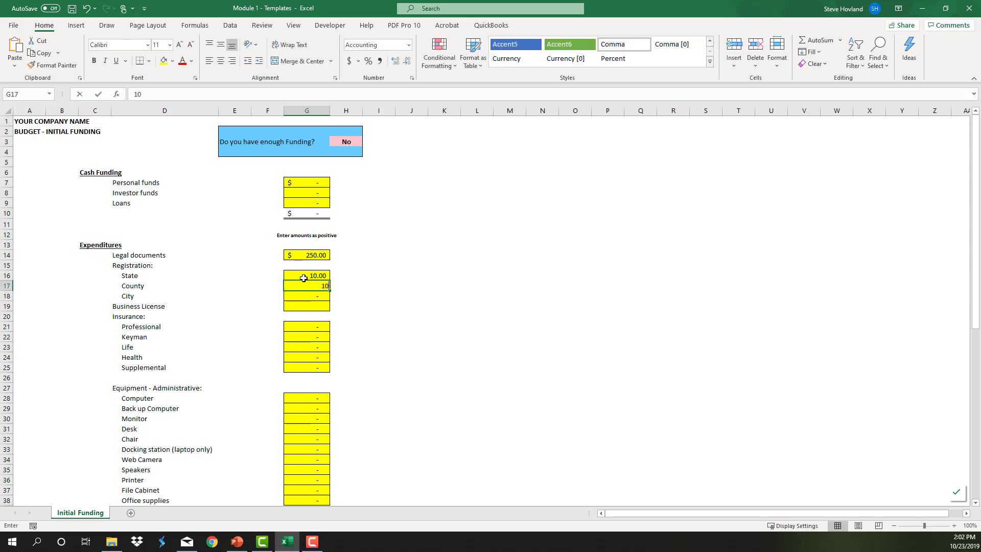
{"action": "key", "text": "Return"}
{"action": "type", "text": "10"}
{"action": "key", "text": "Return"}
Complete the County and City registration costs at 10 each and enter 50 for Professional insurance.
{"action": "key", "text": "Return"}
{"action": "key", "text": "Return"}
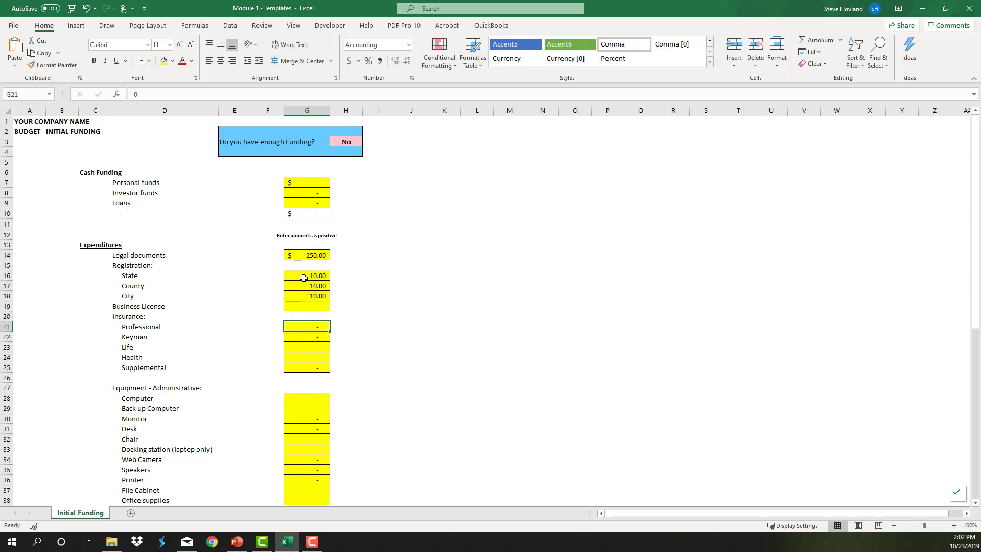
{"action": "type", "text": "5"}
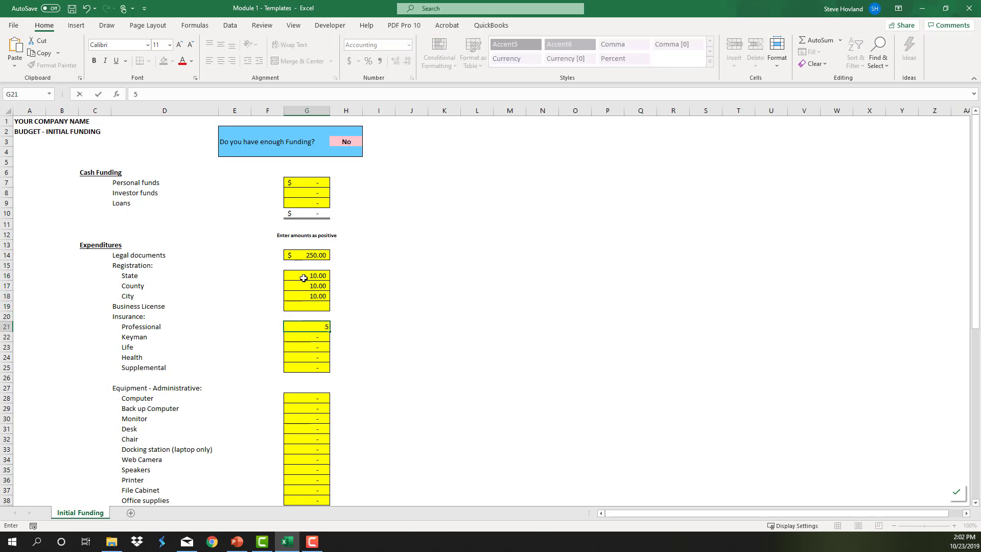
{"action": "type", "text": "0"}
{"action": "key", "text": "Return"}
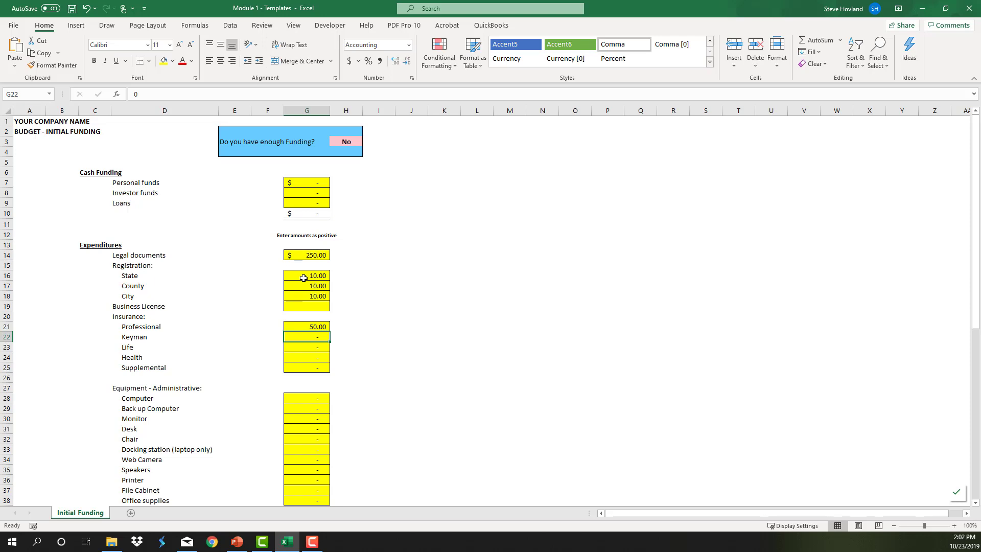
Enter insurance costs of 15 for Keyman, 15 for Life and 1,000 for Health.
{"action": "type", "text": "15"}
{"action": "key", "text": "Return"}
{"action": "type", "text": "15"}
{"action": "key", "text": "Return"}
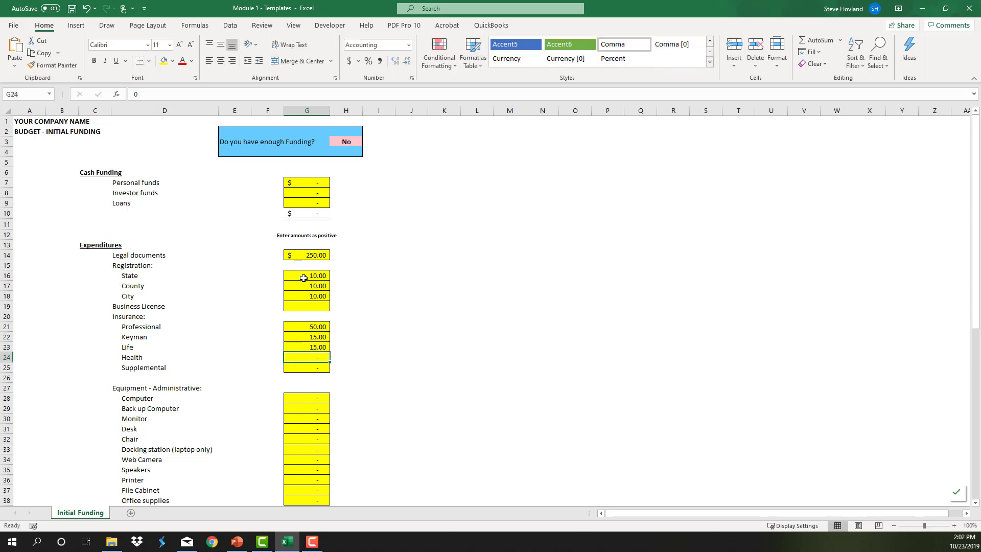
{"action": "type", "text": "100"}
{"action": "key", "text": "ctrl+Return"}
{"action": "type", "text": "1000"}
{"action": "key", "text": "Return"}
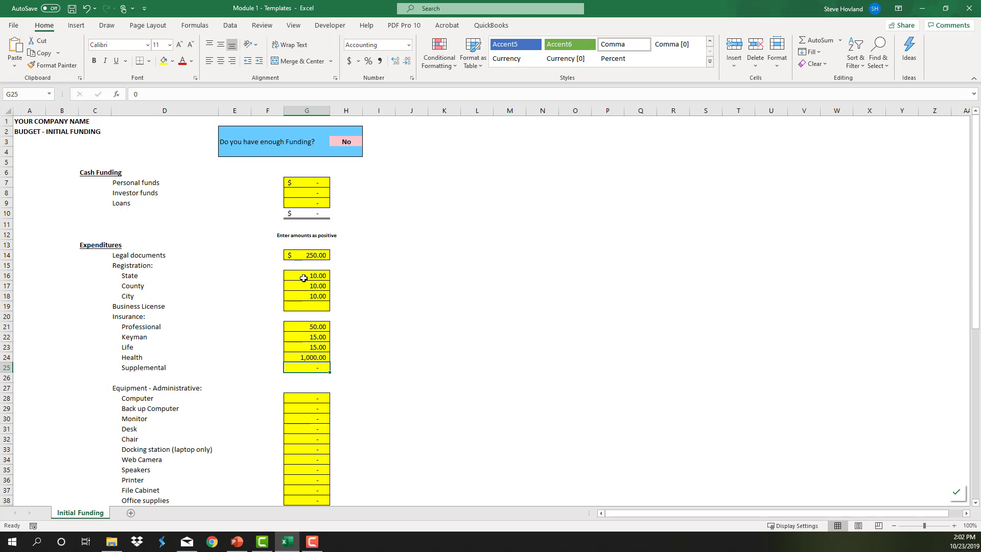
Enter administrative equipment costs of 850 for Computer and 300 for Back up Computer.
{"action": "key", "text": "Return"}
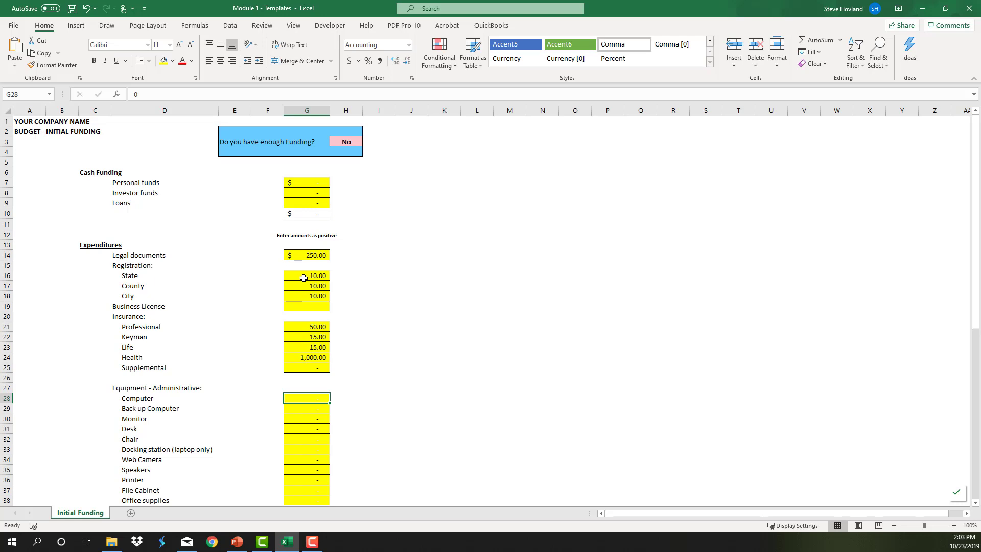
{"action": "type", "text": "850"}
{"action": "key", "text": "Return"}
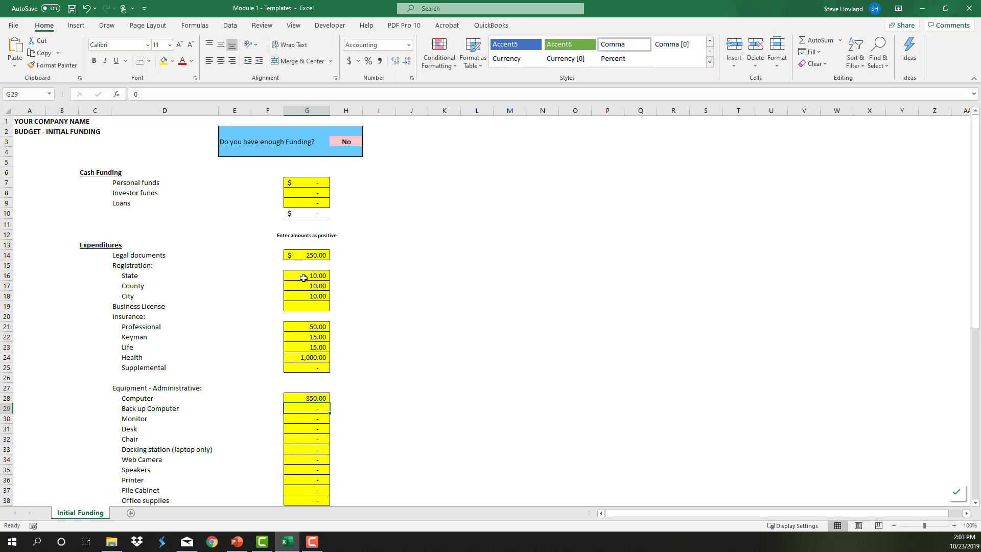
{"action": "type", "text": "300"}
{"action": "key", "text": "Return"}
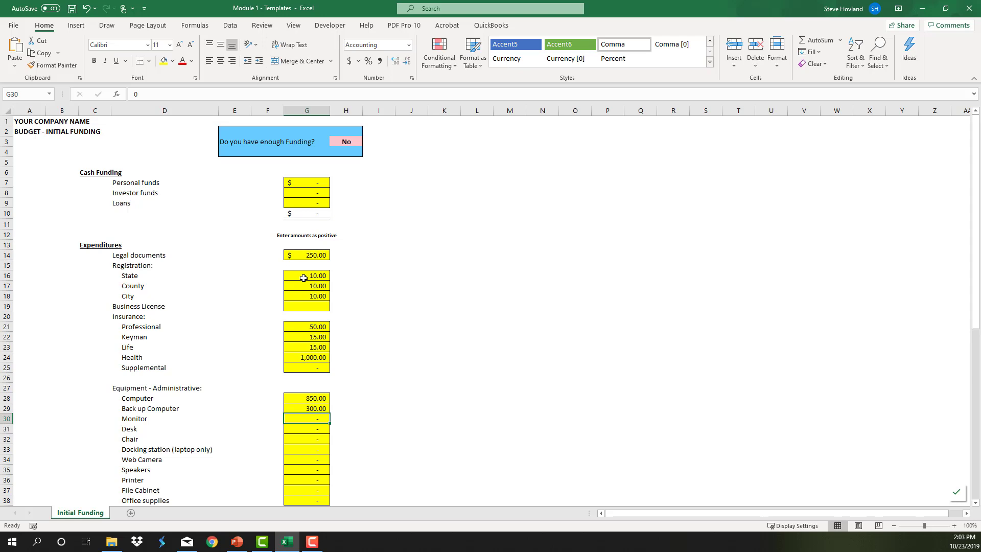
Enter 500 as the Monitor cost and 350 as the Desk cost under administrative equipment.
{"action": "type", "text": "250"}
{"action": "key", "text": "Return"}
{"action": "key", "text": "Up"}
{"action": "type", "text": "500"}
{"action": "key", "text": "Return"}
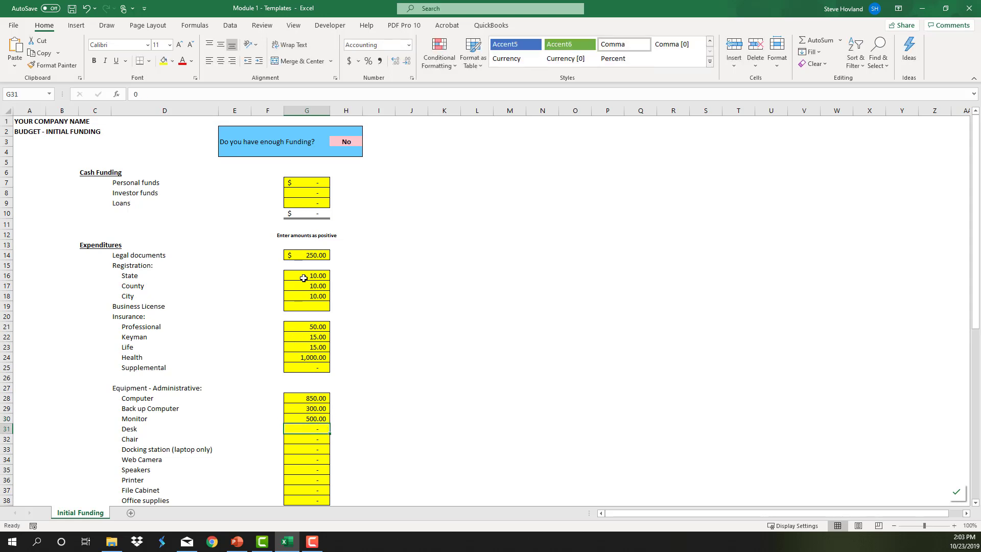
{"action": "type", "text": "350"}
{"action": "key", "text": "Return"}
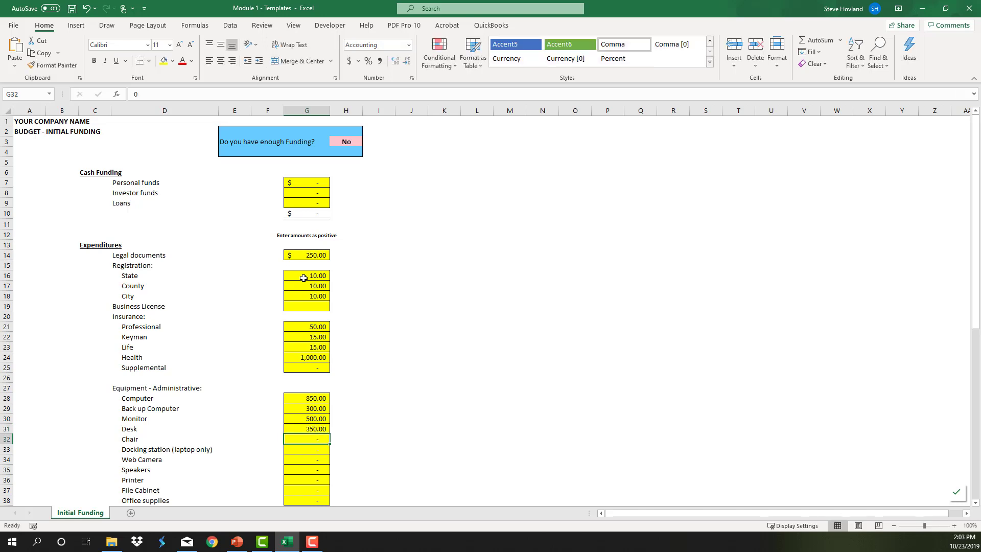
Enter 1,000 as the Rent cost under Building.
{"action": "key", "text": "Down"}
{"action": "key", "text": "Down"}
{"action": "key", "text": "Down"}
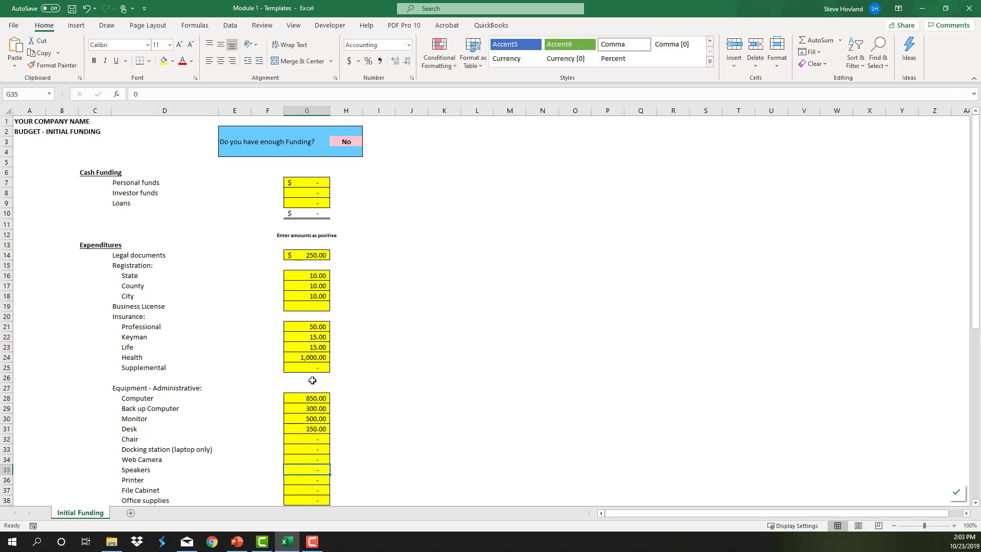
{"action": "scroll", "coordinate": [312, 410], "scroll_direction": "down", "scroll_amount": 1}
{"action": "scroll", "coordinate": [312, 411], "scroll_direction": "down", "scroll_amount": 4}
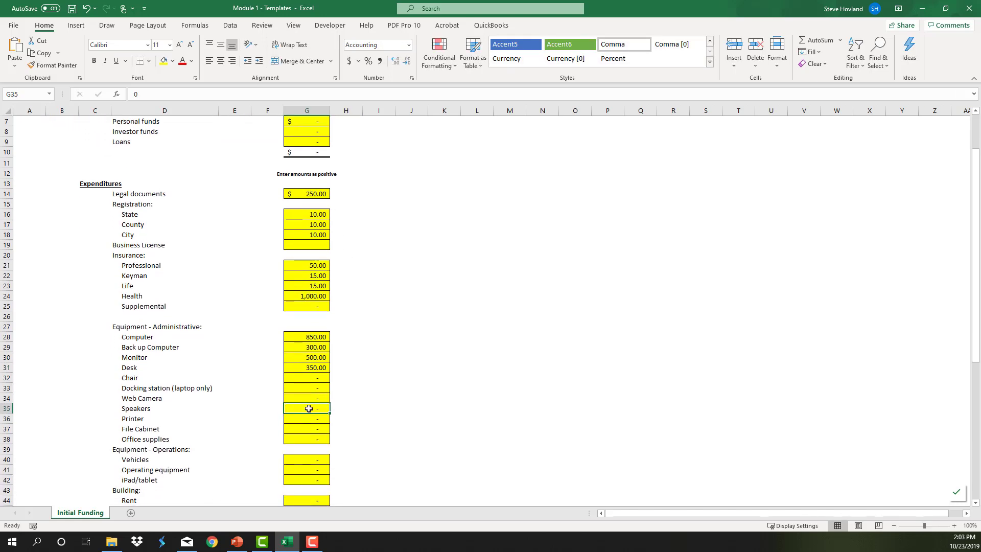
{"action": "scroll", "coordinate": [324, 412], "scroll_direction": "down", "scroll_amount": 1}
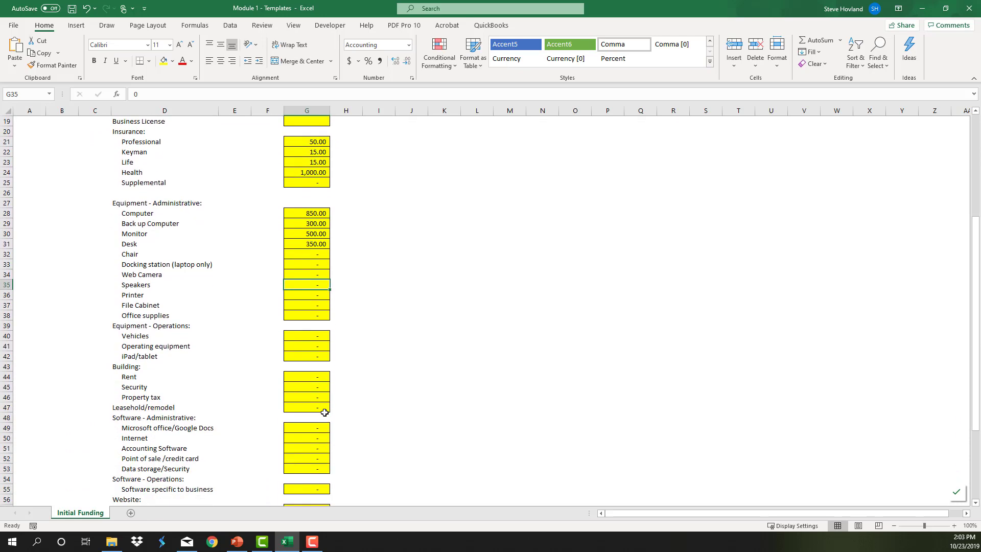
{"action": "left_click", "coordinate": [297, 378]}
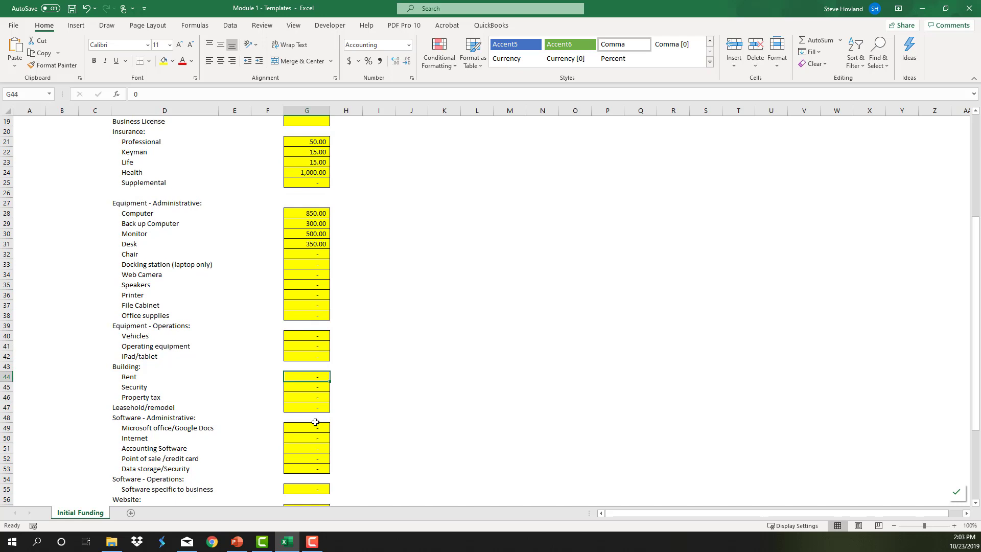
{"action": "type", "text": "1000"}
{"action": "key", "text": "Return"}
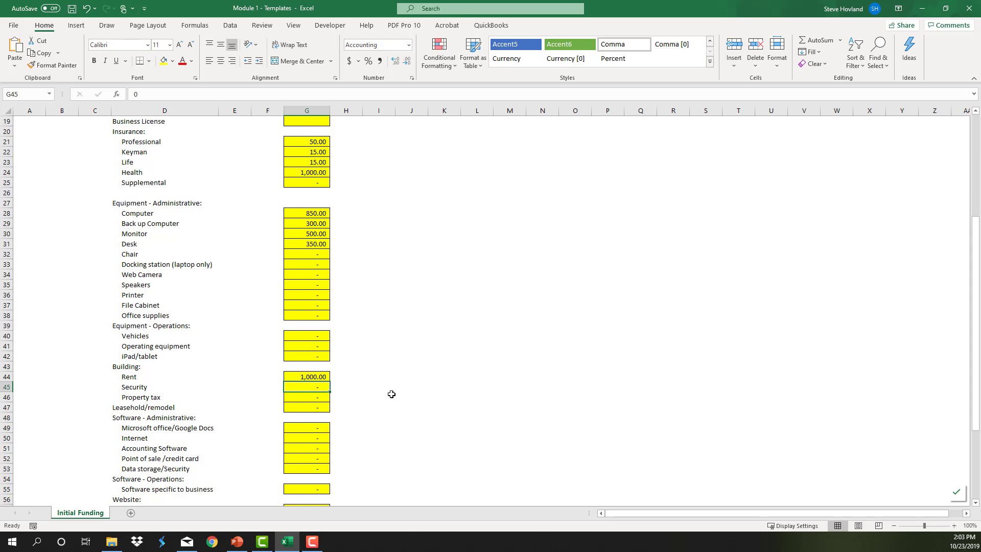
Check the Total Expenditures and Cash Shortage, and enter 3,000 as Personal funds under Cash Funding.
{"action": "scroll", "coordinate": [389, 393], "scroll_direction": "down", "scroll_amount": 1}
{"action": "scroll", "coordinate": [352, 393], "scroll_direction": "down", "scroll_amount": 3}
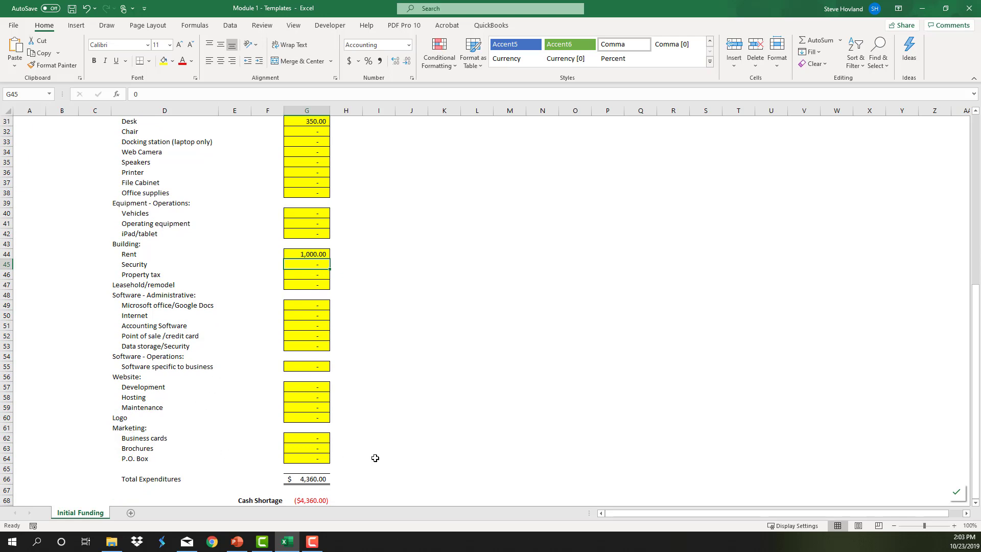
{"action": "scroll", "coordinate": [389, 447], "scroll_direction": "down", "scroll_amount": 1}
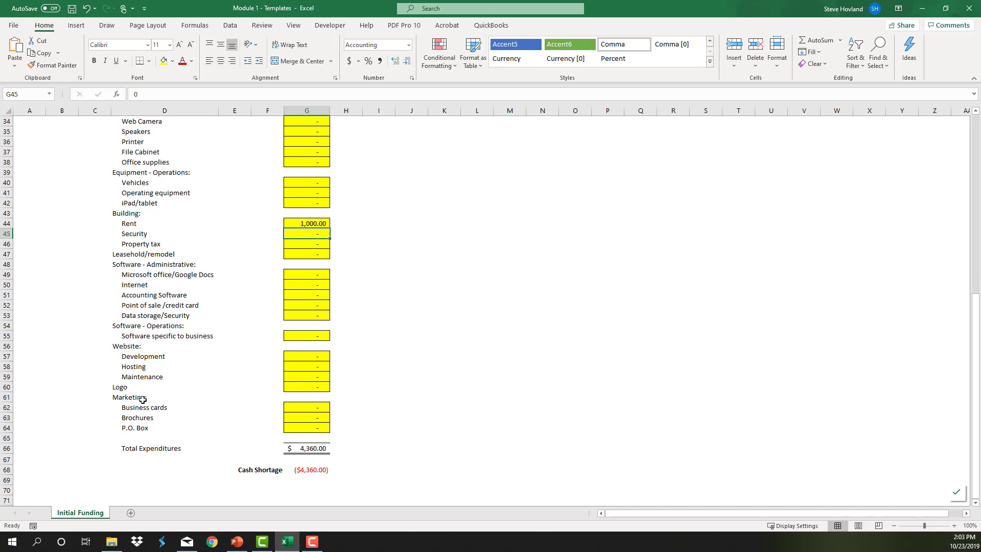
{"action": "scroll", "coordinate": [143, 399], "scroll_direction": "up", "scroll_amount": 11}
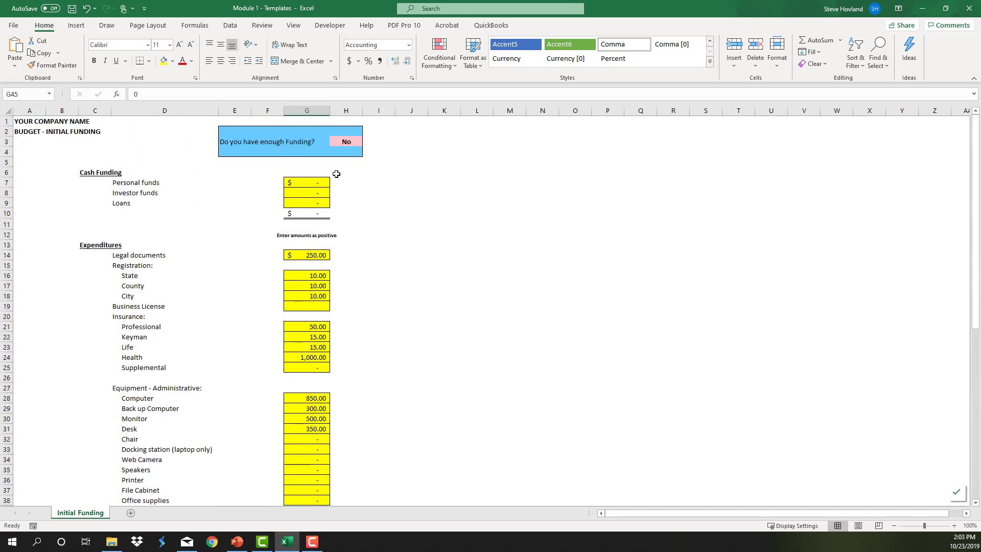
{"action": "left_click", "coordinate": [305, 185]}
{"action": "type", "text": "3000"}
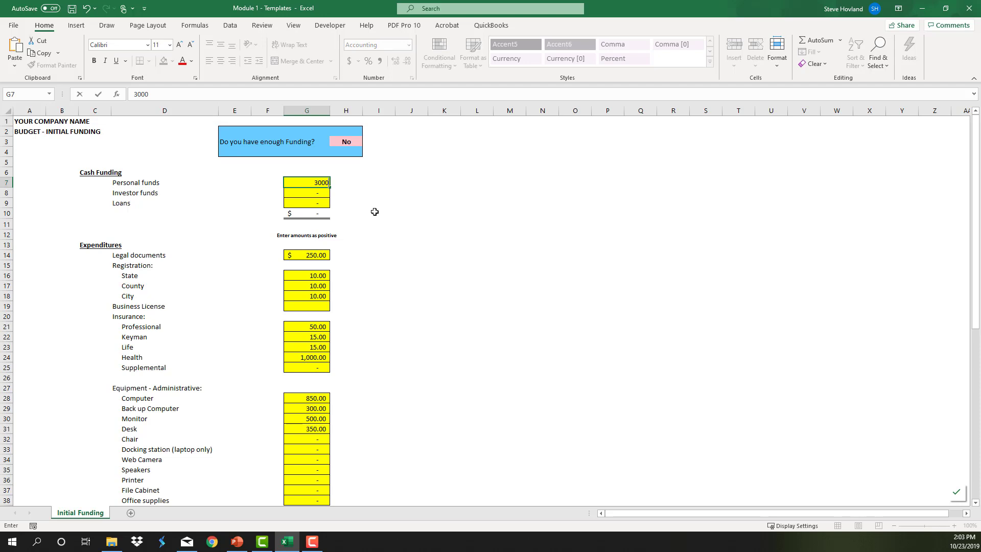
{"action": "key", "text": "Return"}
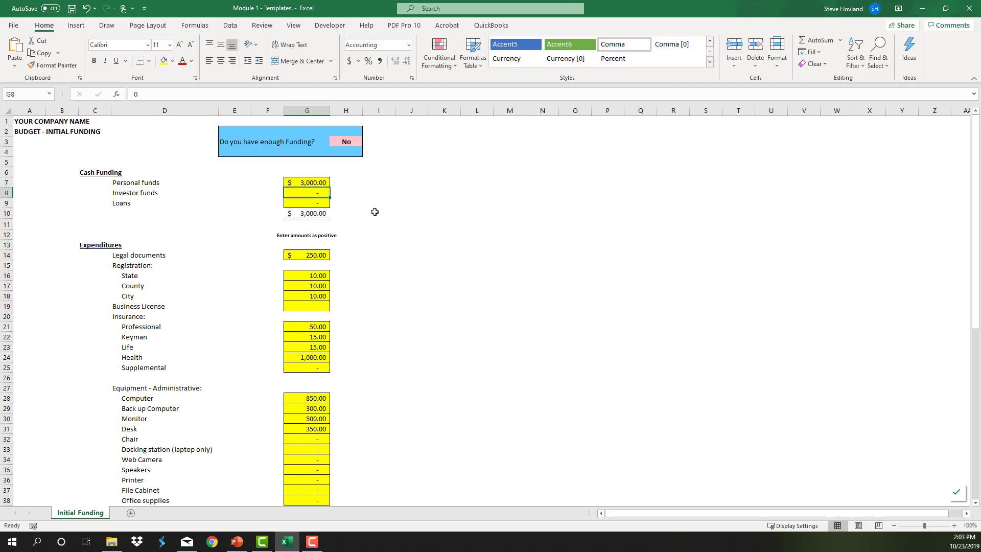
Check how the personal funds amount affects the Cash Shortage below Total Expenditures.
{"action": "scroll", "coordinate": [438, 332], "scroll_direction": "down", "scroll_amount": 5}
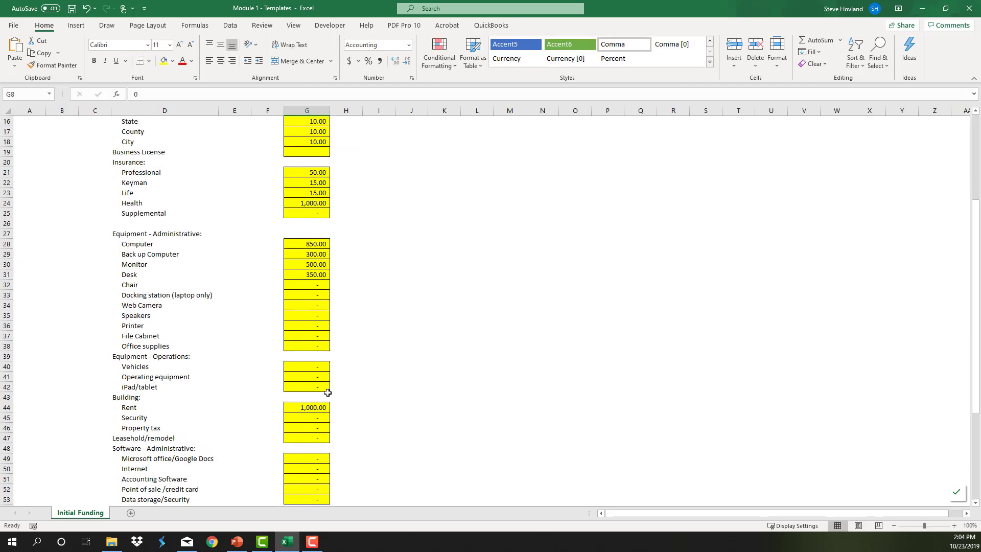
{"action": "scroll", "coordinate": [326, 391], "scroll_direction": "down", "scroll_amount": 4}
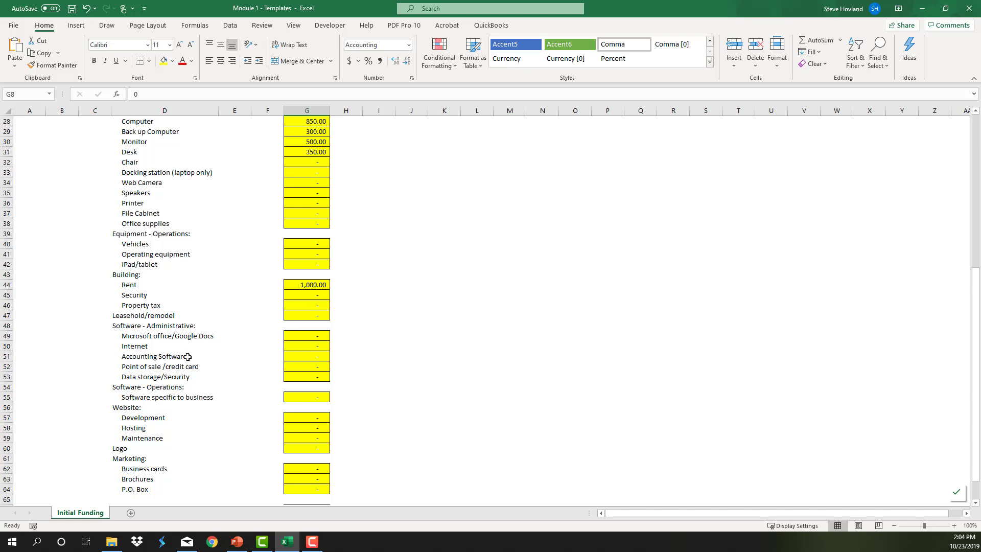
{"action": "scroll", "coordinate": [210, 360], "scroll_direction": "down", "scroll_amount": 1}
{"action": "scroll", "coordinate": [149, 371], "scroll_direction": "down", "scroll_amount": 1}
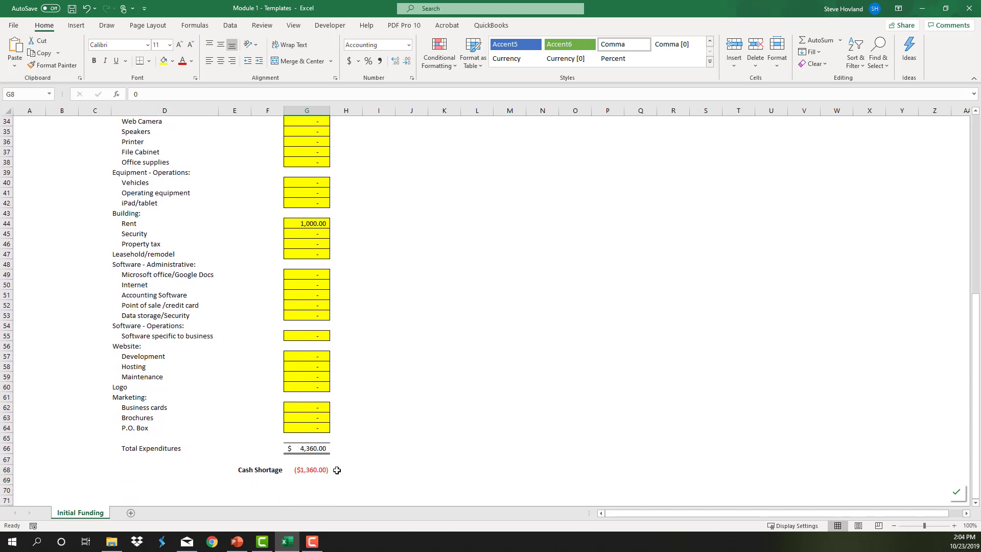
{"action": "scroll", "coordinate": [354, 455], "scroll_direction": "up", "scroll_amount": 10}
{"action": "scroll", "coordinate": [366, 437], "scroll_direction": "up", "scroll_amount": 1}
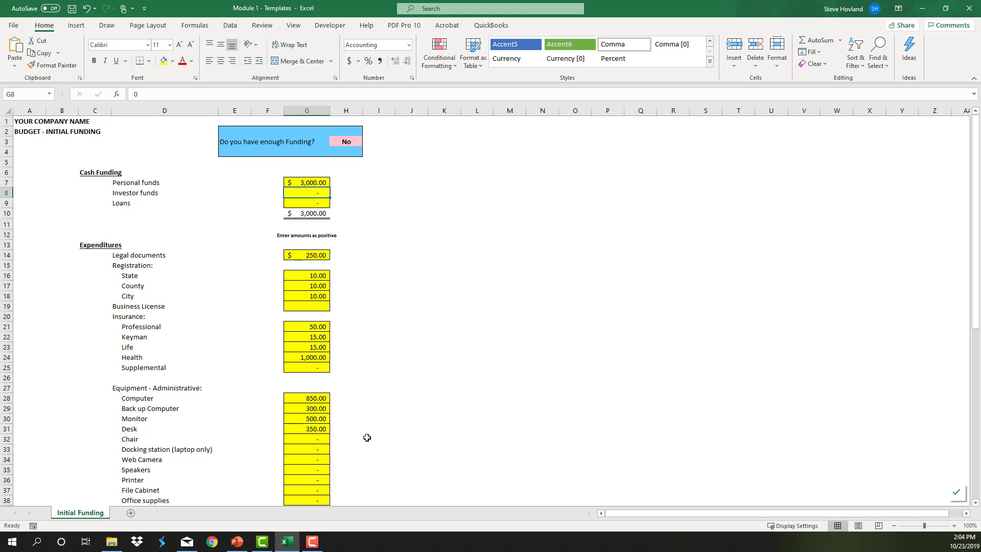
Review the cash funding, all expenditure categories, and the total and shortage lines of the budget.
{"action": "scroll", "coordinate": [372, 427], "scroll_direction": "down", "scroll_amount": 5}
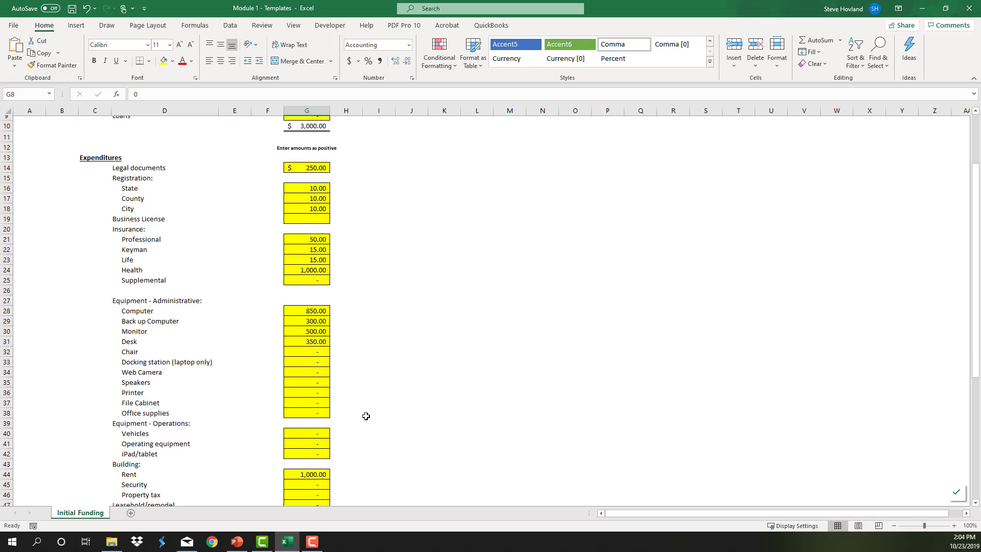
{"action": "scroll", "coordinate": [394, 409], "scroll_direction": "down", "scroll_amount": 1}
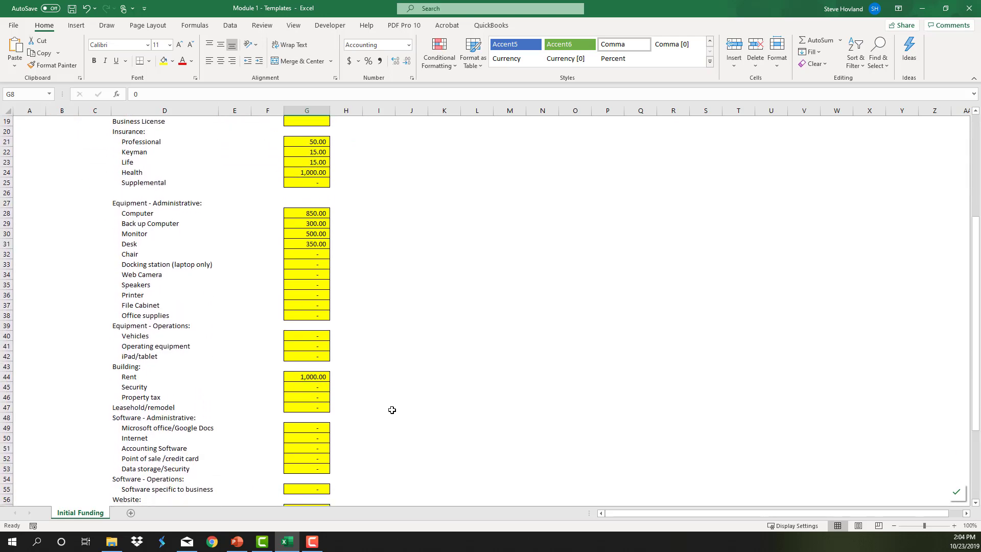
{"action": "scroll", "coordinate": [391, 409], "scroll_direction": "down", "scroll_amount": 3}
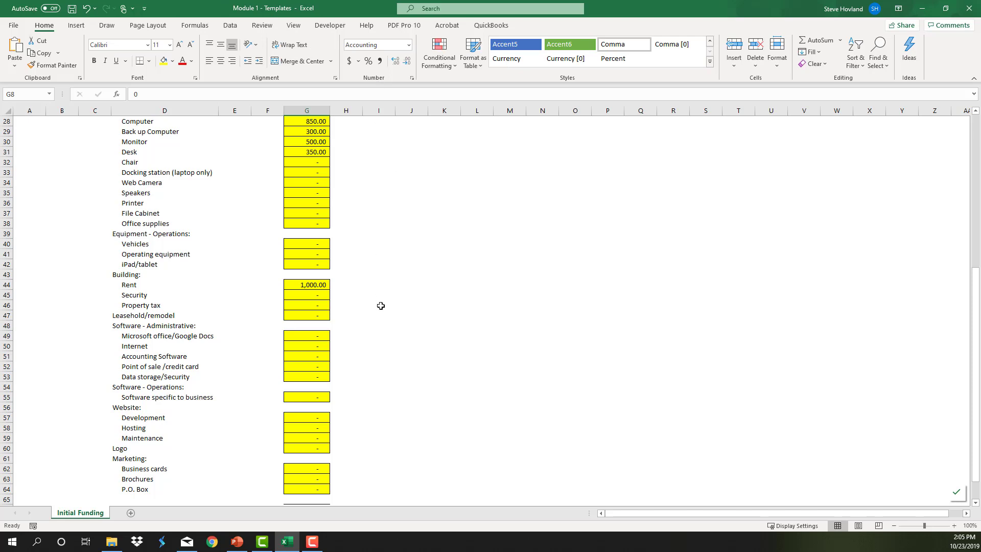
{"action": "scroll", "coordinate": [382, 309], "scroll_direction": "up", "scroll_amount": 9}
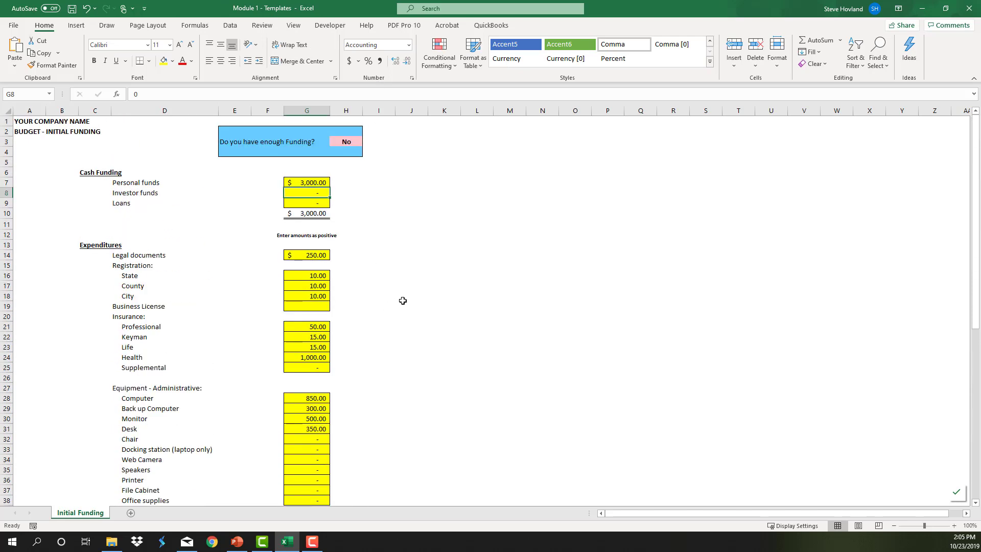
{"action": "scroll", "coordinate": [396, 308], "scroll_direction": "down", "scroll_amount": 4}
{"action": "scroll", "coordinate": [213, 292], "scroll_direction": "down", "scroll_amount": 5}
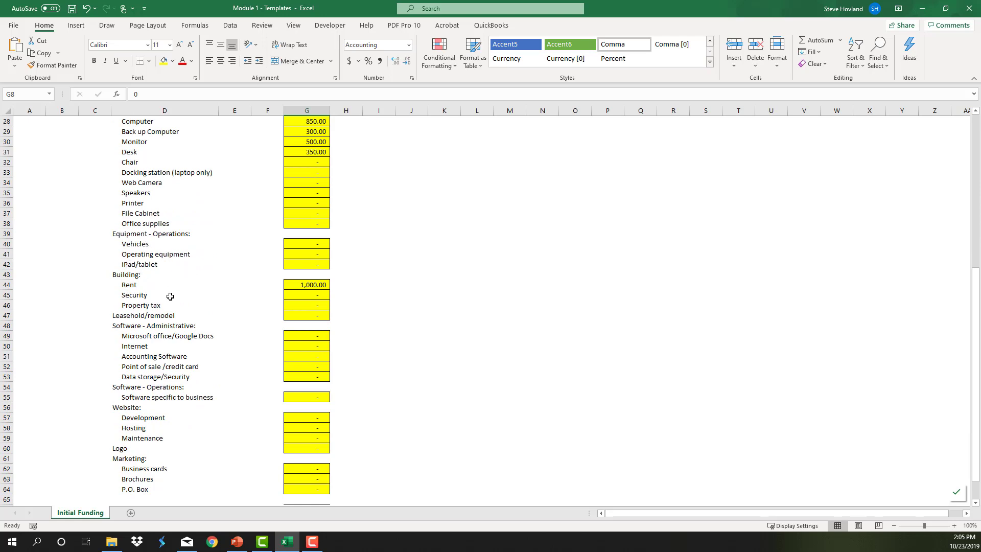
{"action": "scroll", "coordinate": [169, 346], "scroll_direction": "down", "scroll_amount": 1}
{"action": "scroll", "coordinate": [170, 345], "scroll_direction": "down", "scroll_amount": 2}
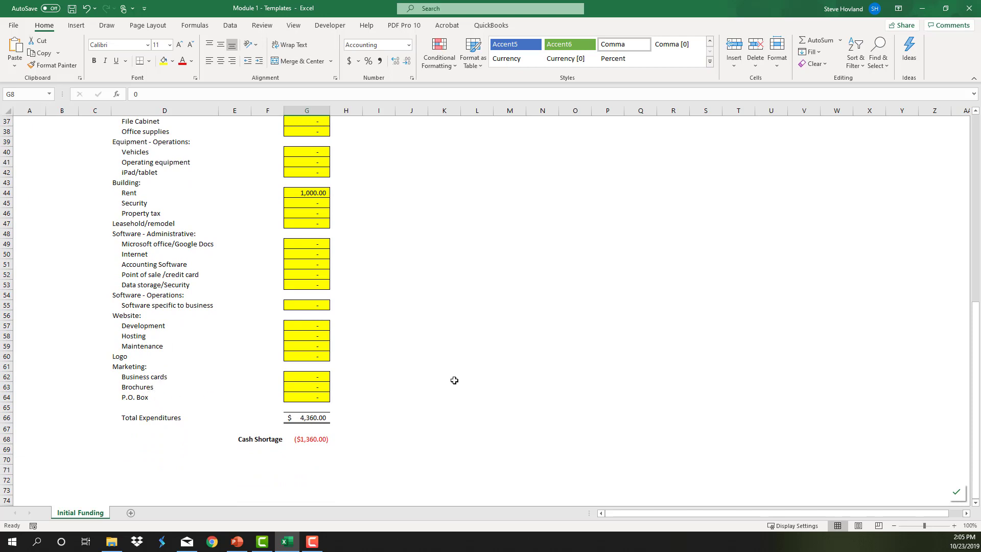
{"action": "scroll", "coordinate": [454, 380], "scroll_direction": "up", "scroll_amount": 12}
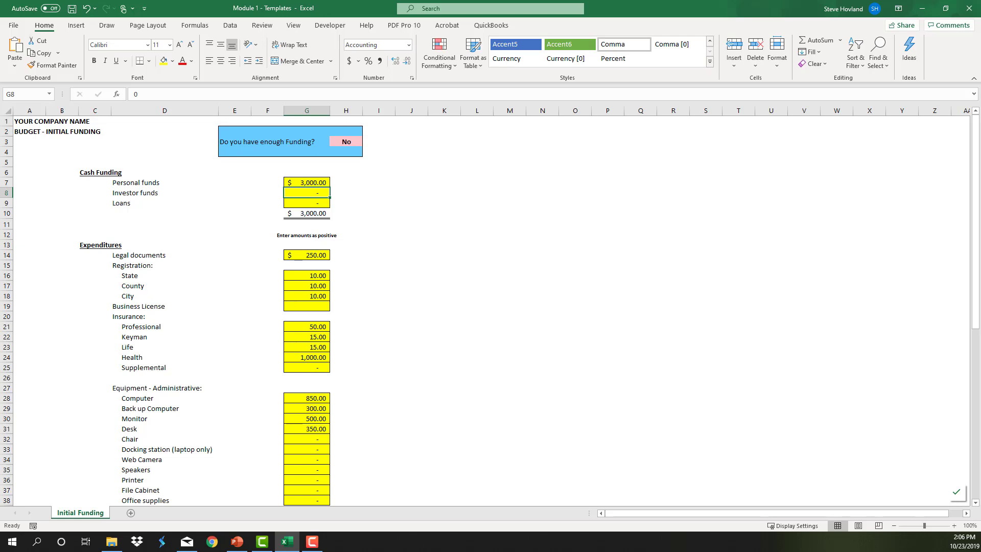
Switch to the PowerPoint slide show and reveal the cash inflow and outflow questions on the Budget – First Year slide.
{"action": "key", "text": "alt+Tab"}
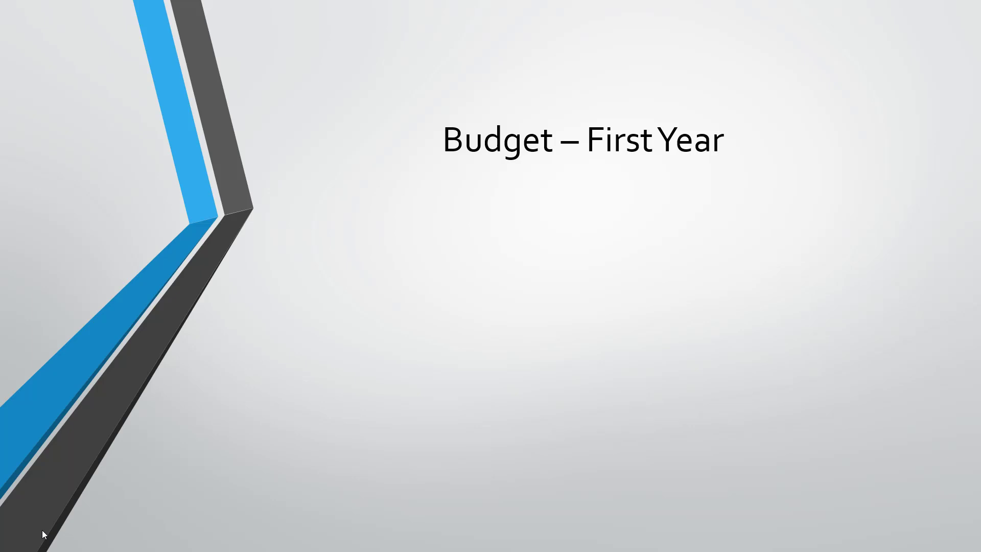
{"action": "key", "text": "Right"}
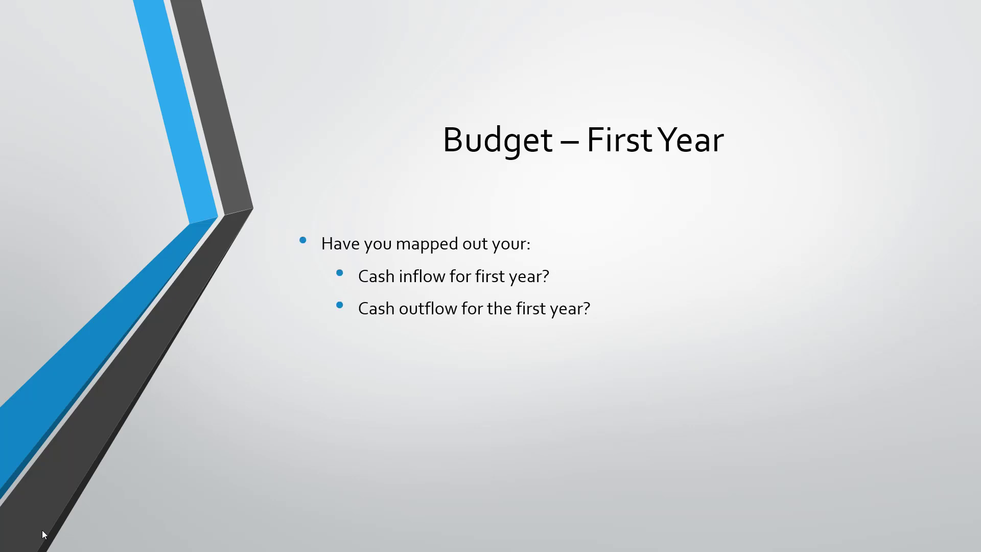